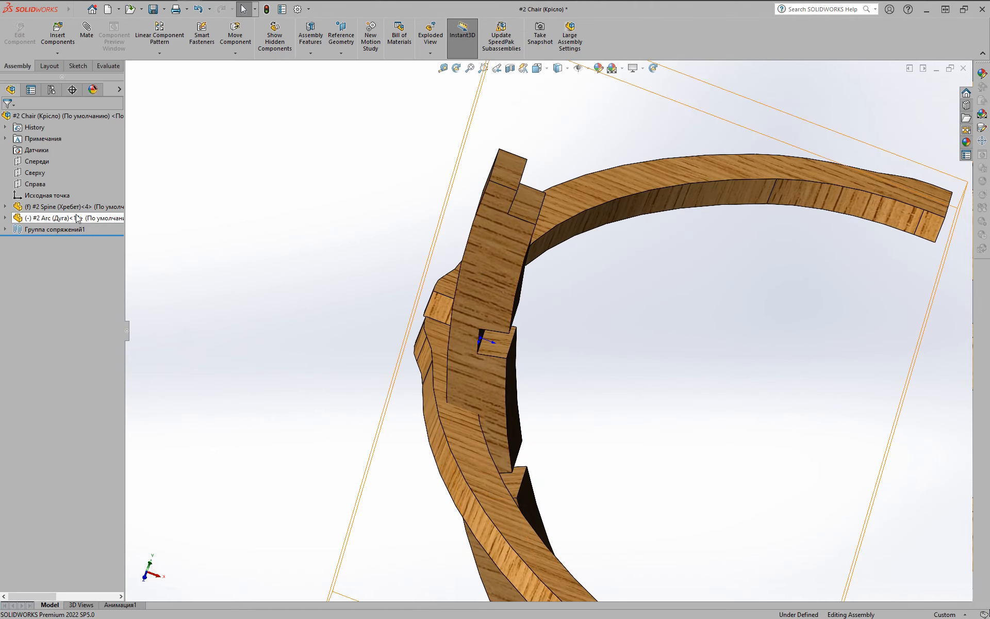
- Add a coincident mate between the notch face at the spine's upper end and the arc's flat face
click(5, 217)
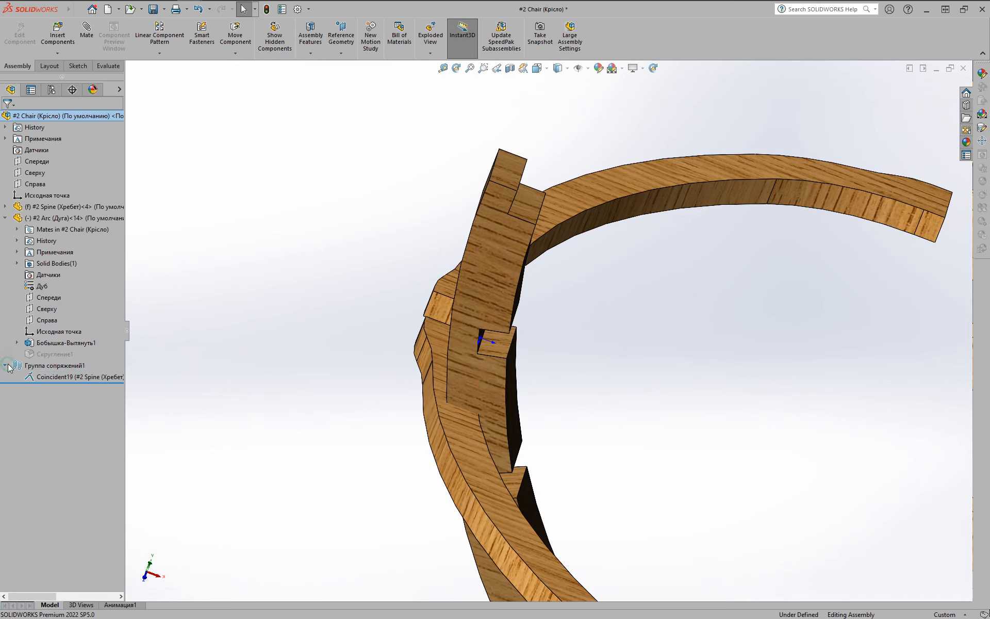
click(520, 205)
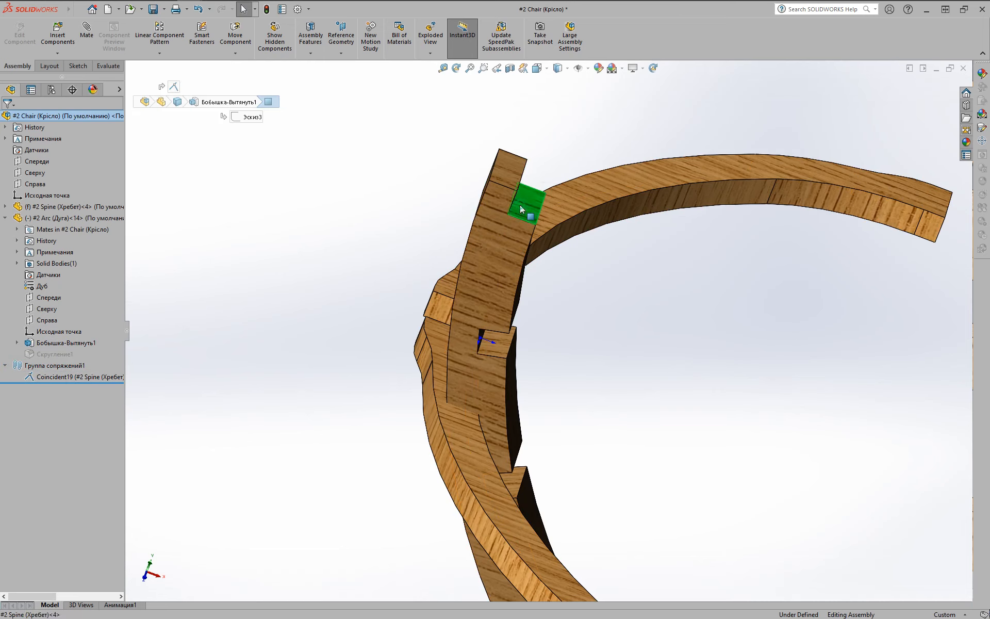
mouse_move(520, 206)
middle_down()
mouse_move(535, 183)
mouse_move(516, 190)
middle_up()
ctrl+click(516, 191)
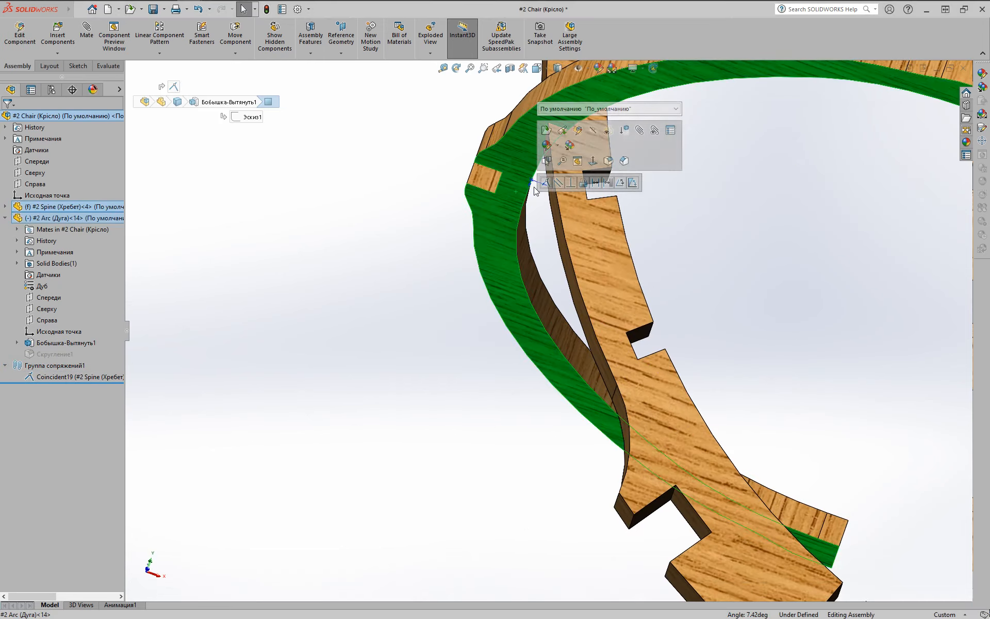
click(545, 183)
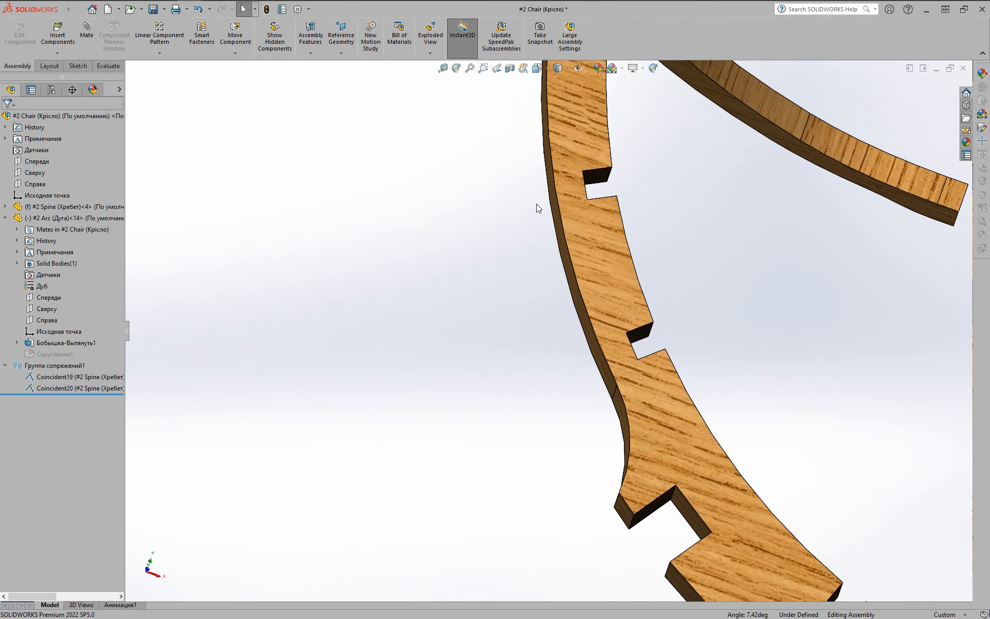
- Centre the arc on the spine with a width mate between the arc's notch side faces and the spine's side faces
scroll(537, 203, up, 5)
middle_drag(493, 234, 406, 184)
scroll(406, 188, down, 5)
click(474, 195)
middle_drag(474, 195, 438, 433)
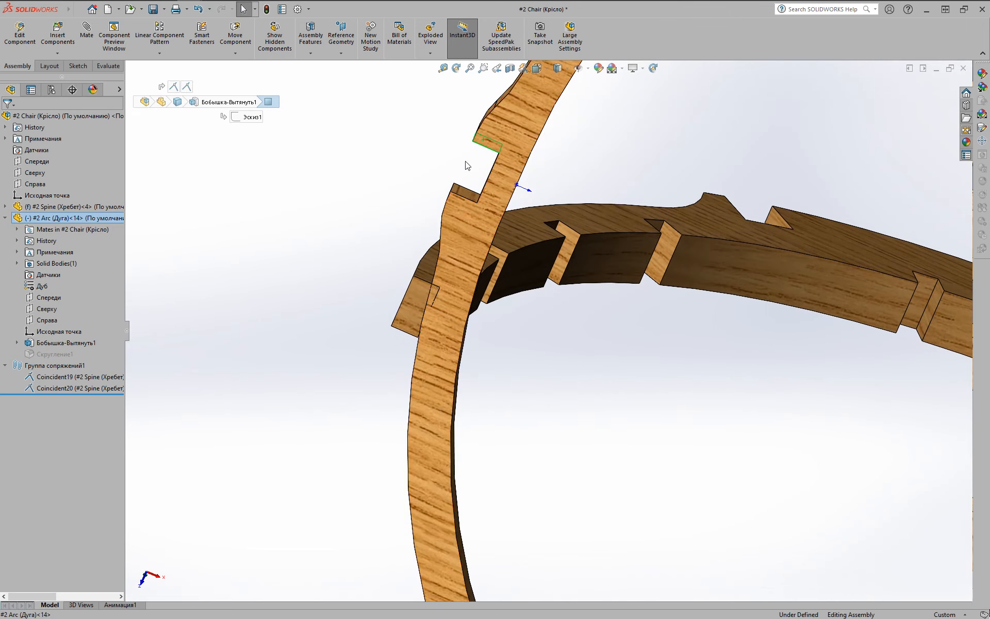
ctrl+click(509, 239)
middle_drag(507, 247, 465, 180)
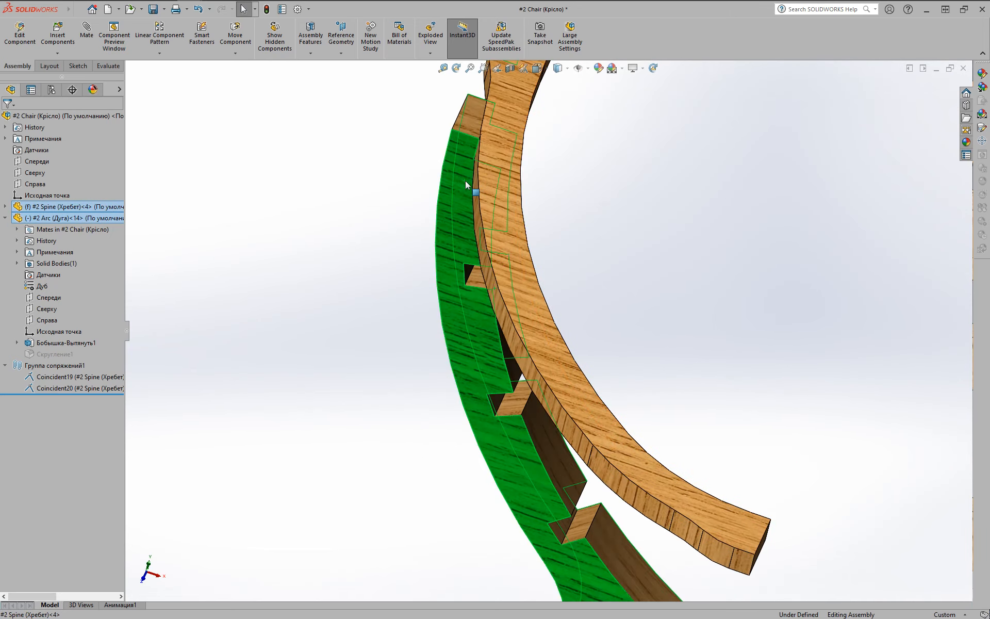
click(493, 175)
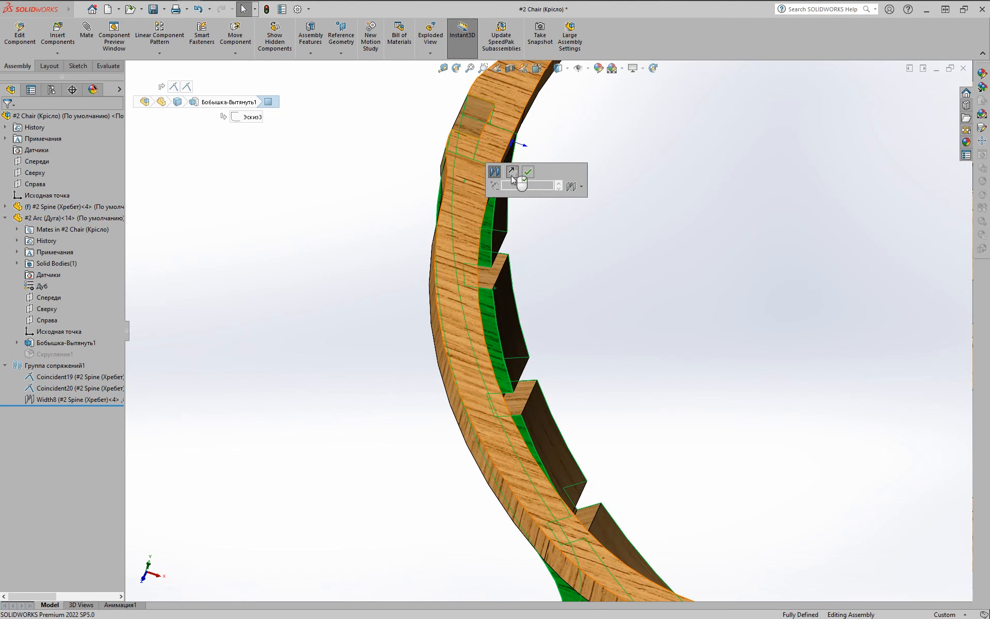
click(517, 173)
key(ctrl+7)
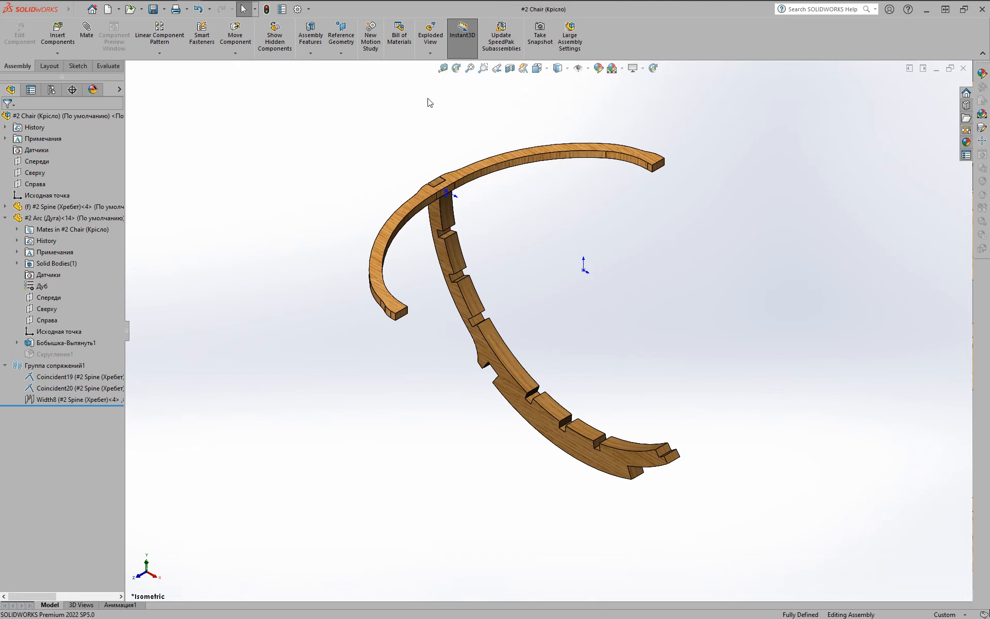
- Circular-pattern the arc about the spine's curved inner face with 14° spacing, 4 instances and reversed direction
click(160, 53)
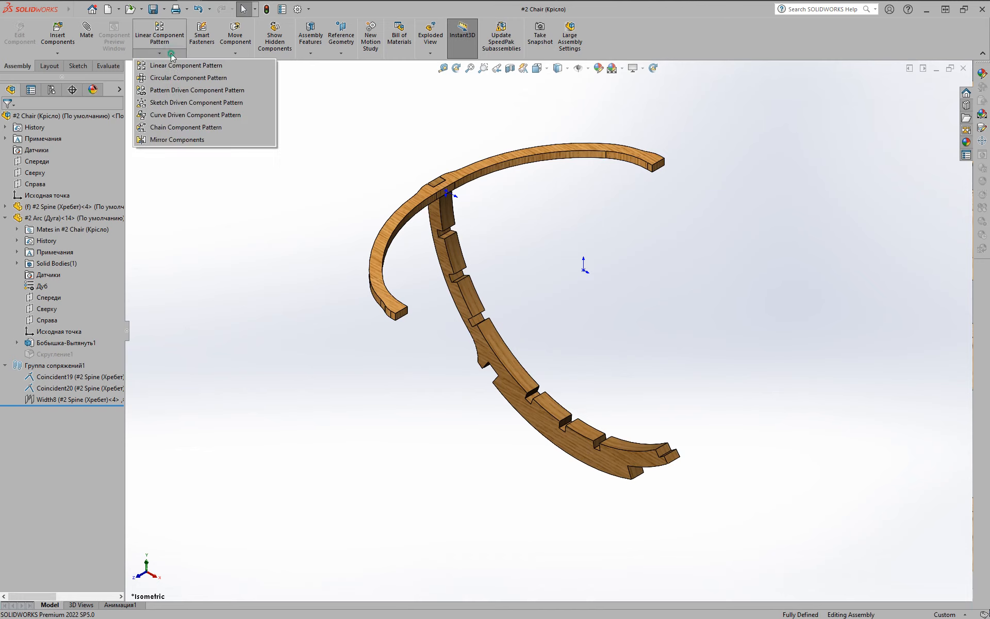
click(169, 81)
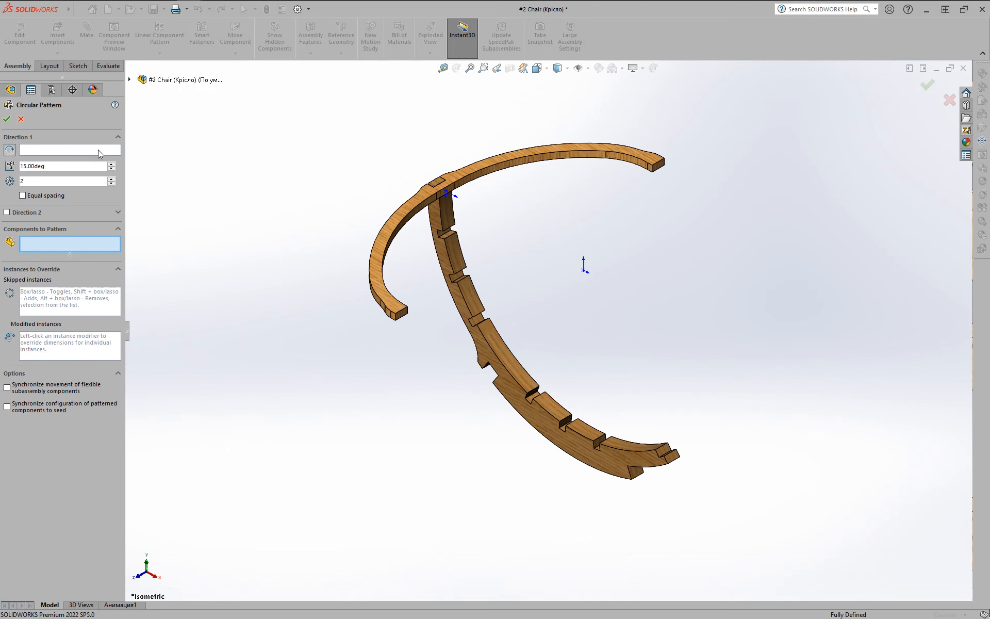
click(75, 149)
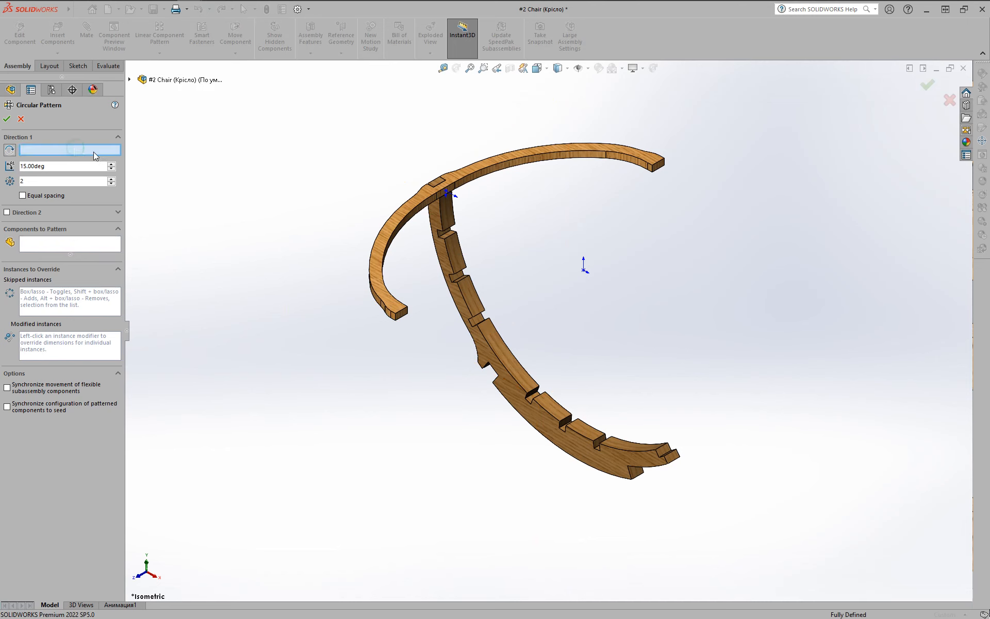
click(440, 216)
click(66, 246)
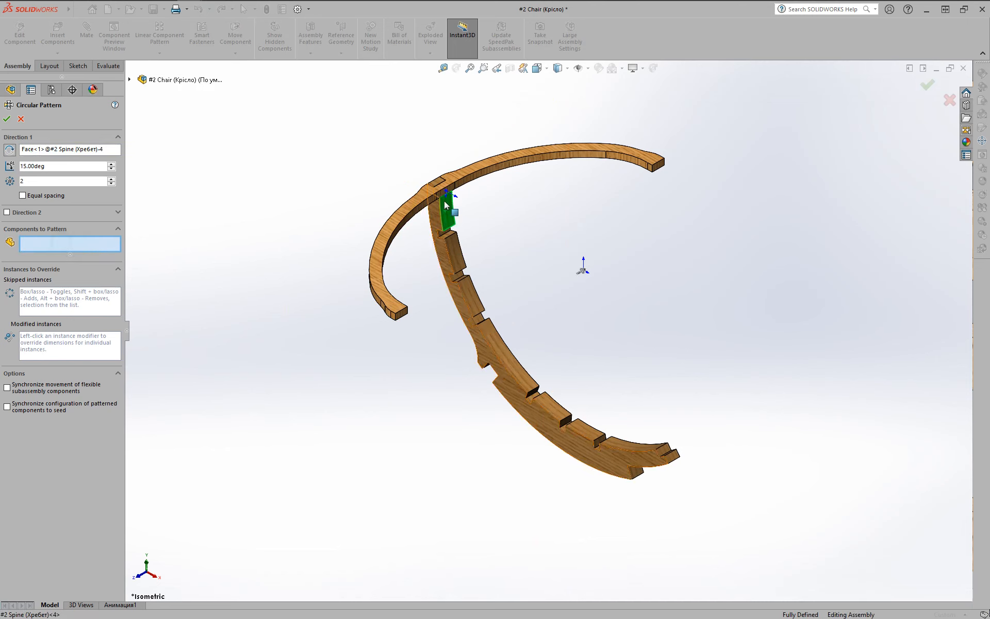
click(476, 181)
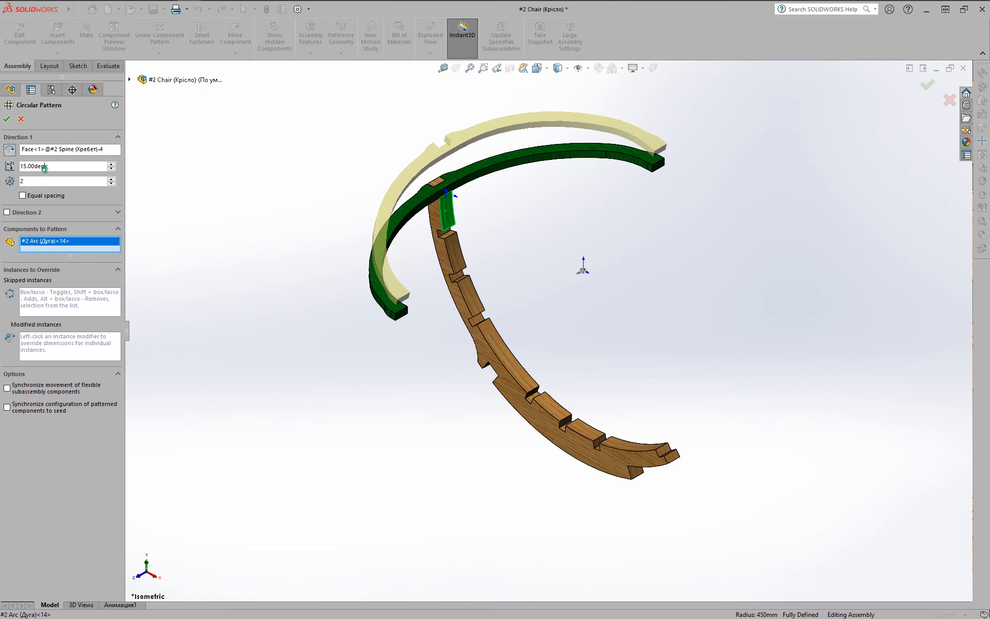
text(14)
key(Return)
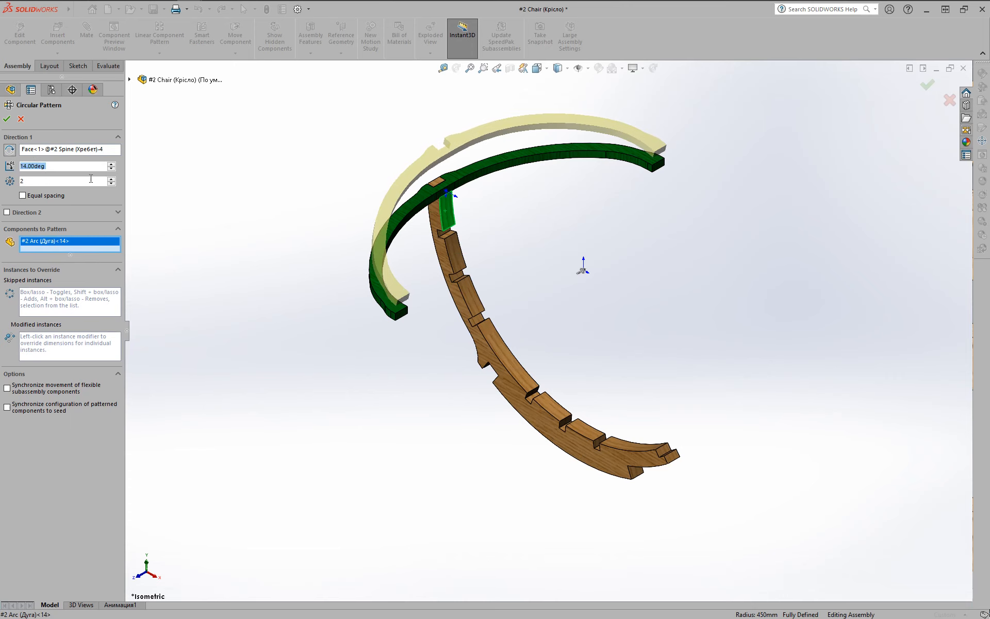
click(10, 150)
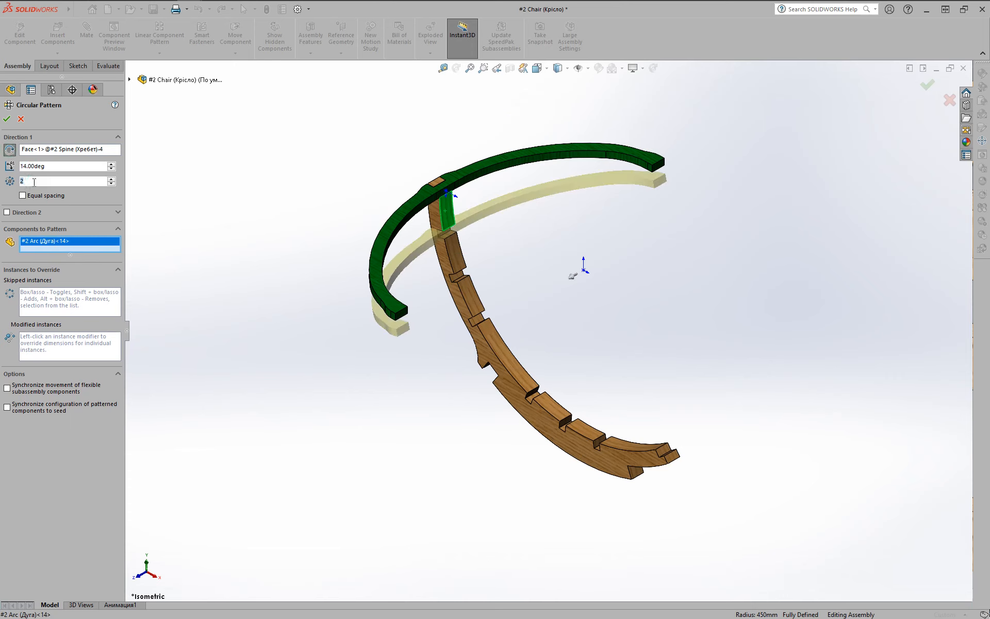
text(4)
key(Return)
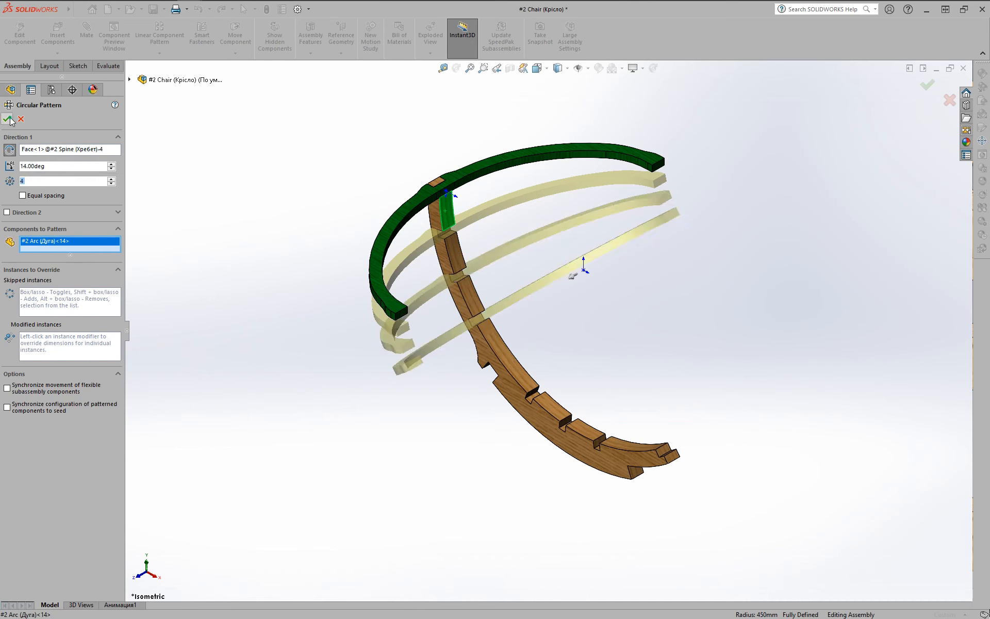
click(9, 120)
- Circular-pattern the lowest arc about the spine's curved inner face at 28° with 2 instances and reversed direction
middle_drag(536, 375, 509, 329)
click(503, 325)
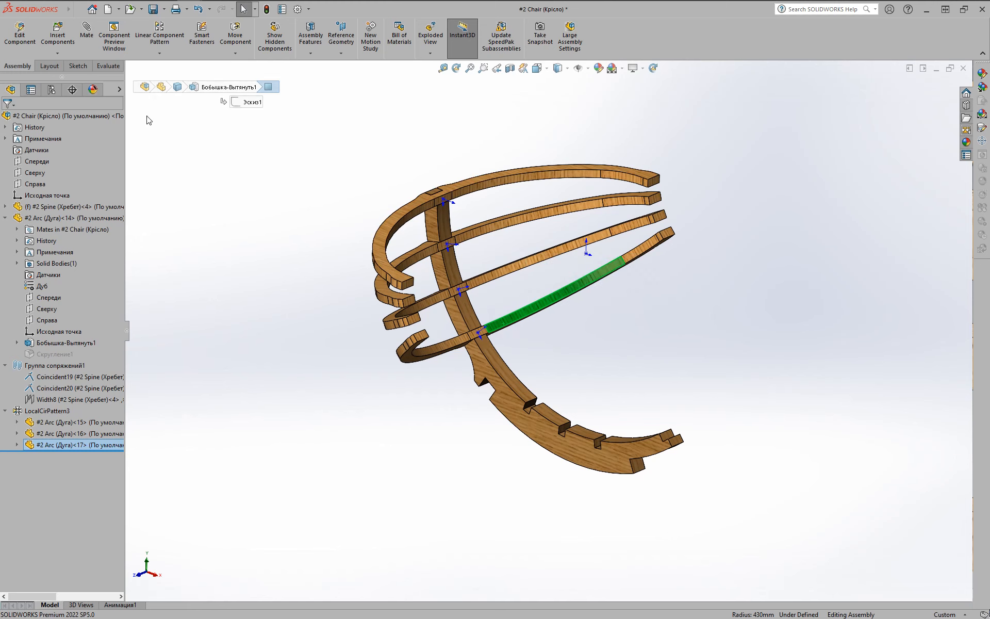
click(159, 56)
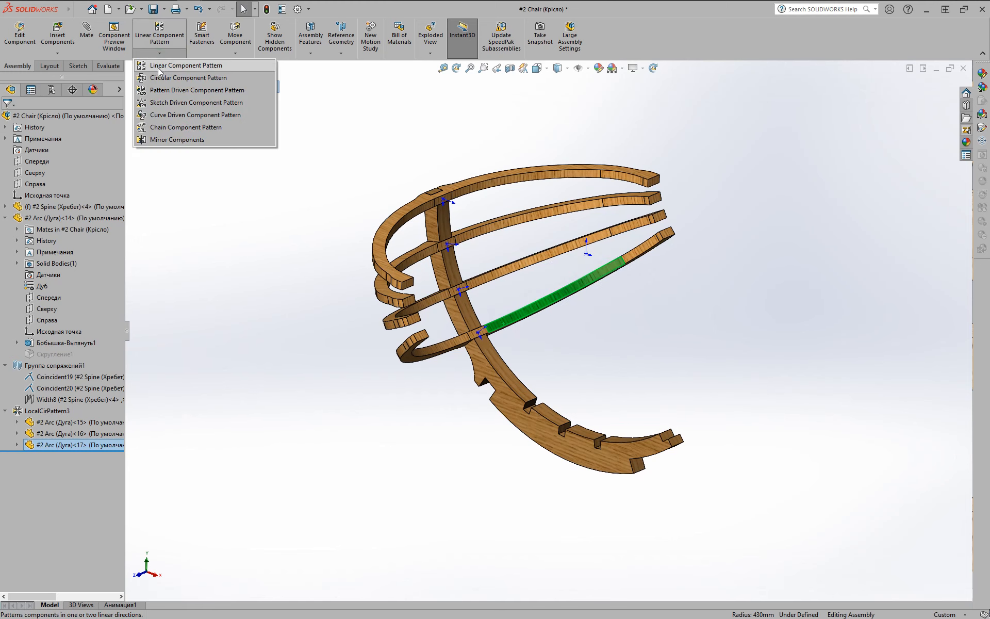
click(160, 78)
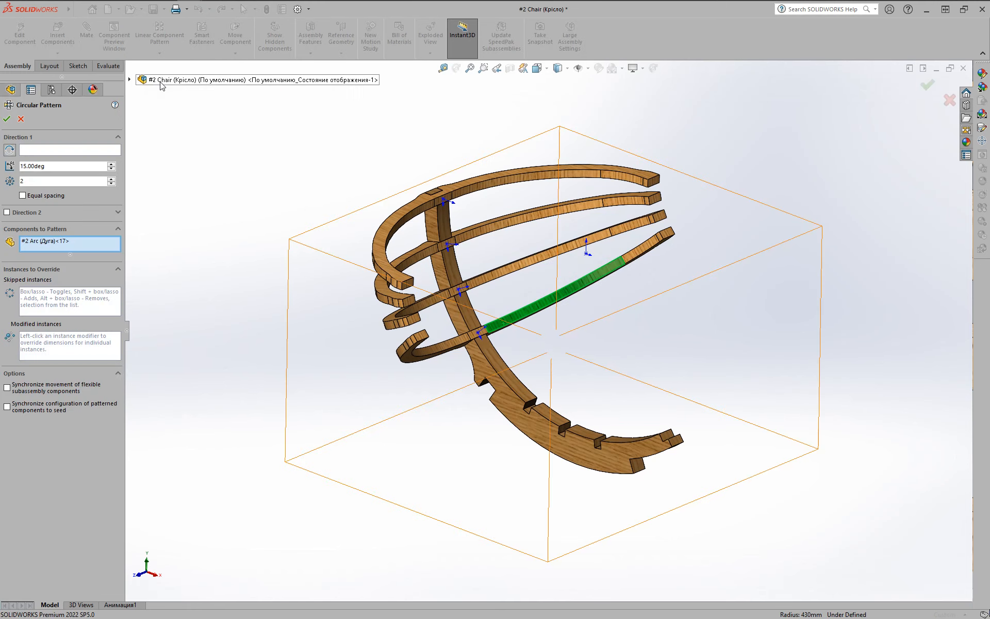
click(497, 375)
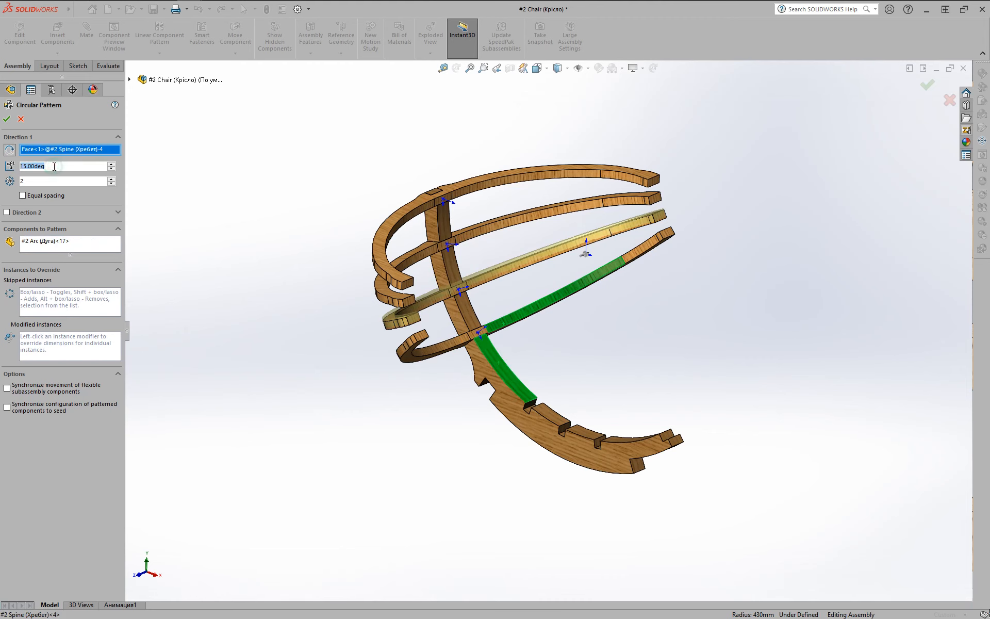
text(28)
key(Return)
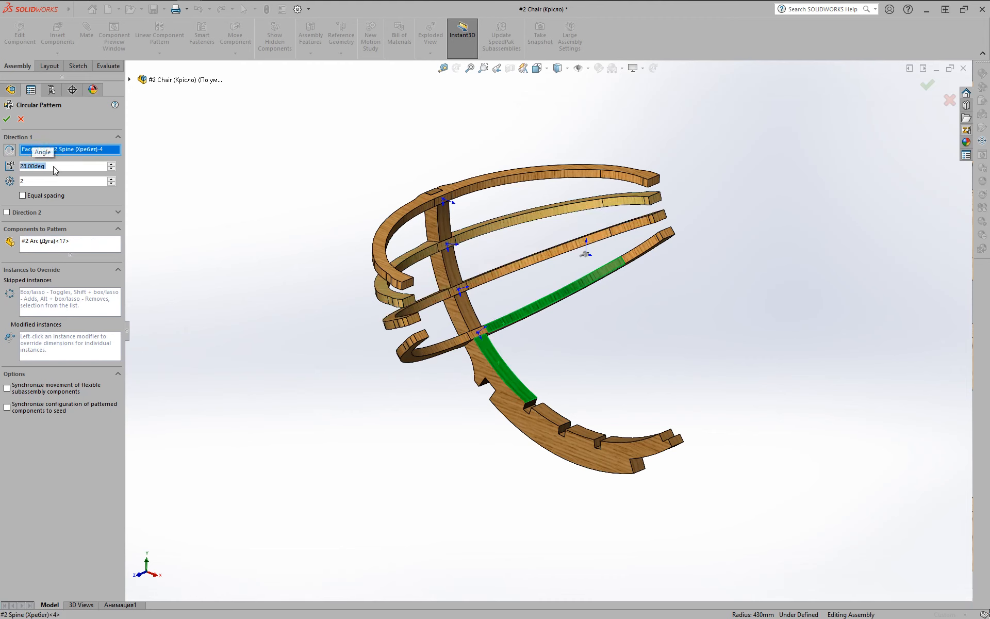
click(9, 151)
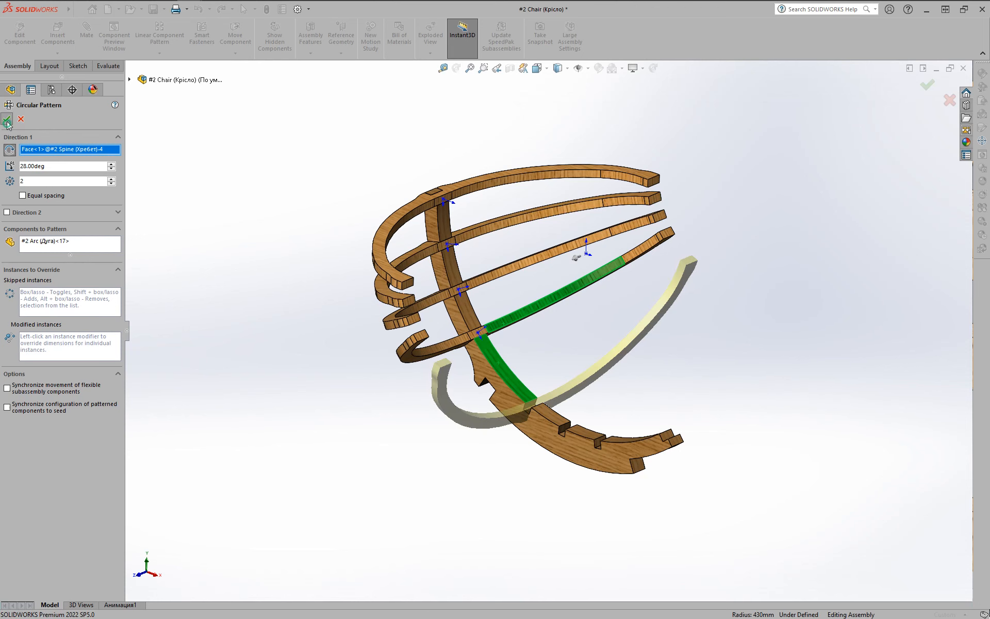
click(7, 124)
- Circular-pattern the newest lower arc about the spine's curved inner face with 14° spacing, 3 instances and reversed direction
middle_drag(563, 312, 586, 354)
scroll(543, 378, down, 3)
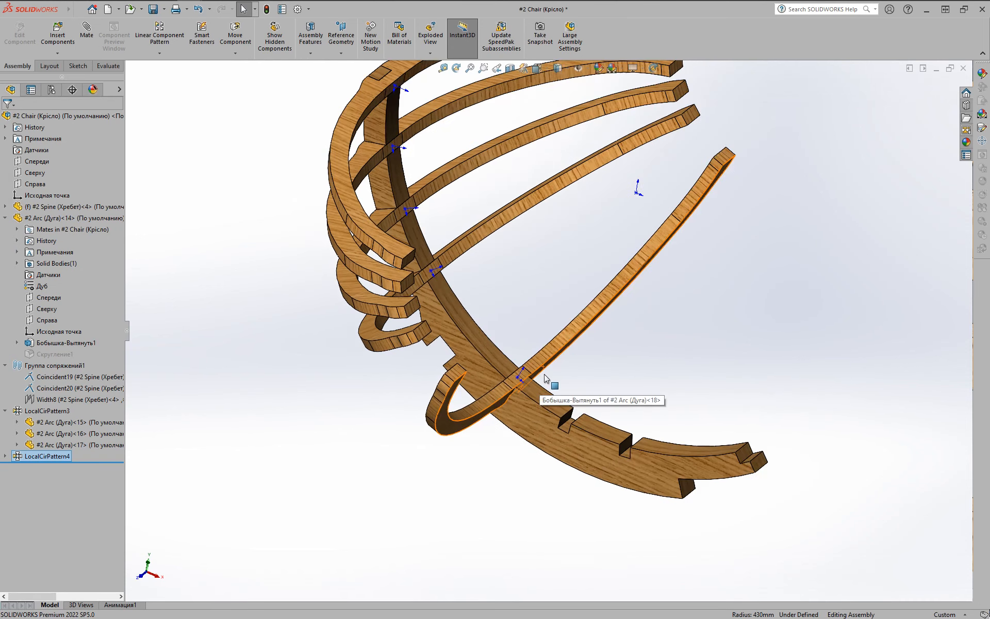
scroll(544, 375, up, 2)
click(558, 350)
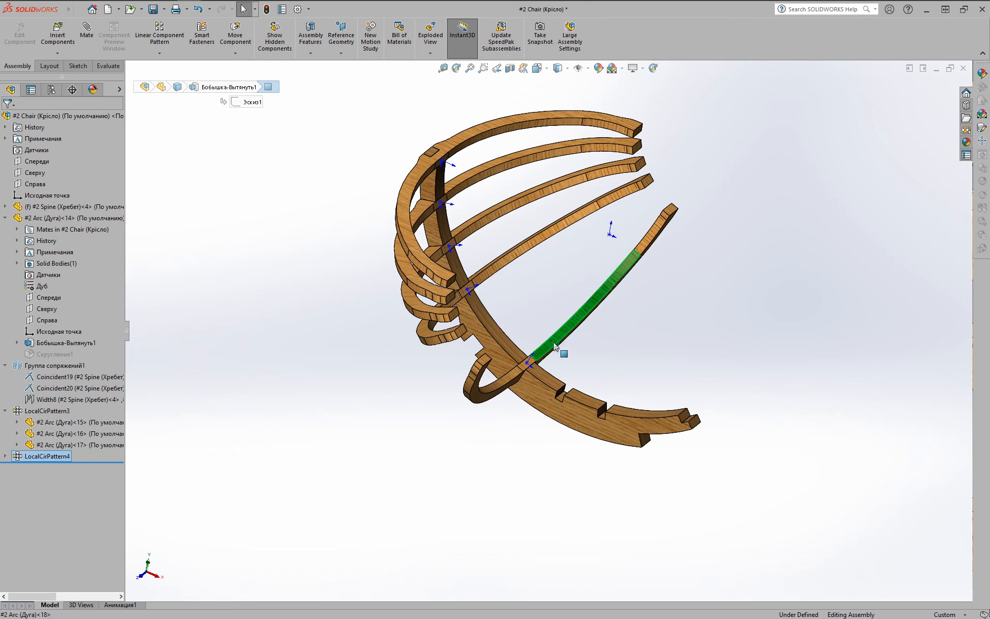
click(160, 53)
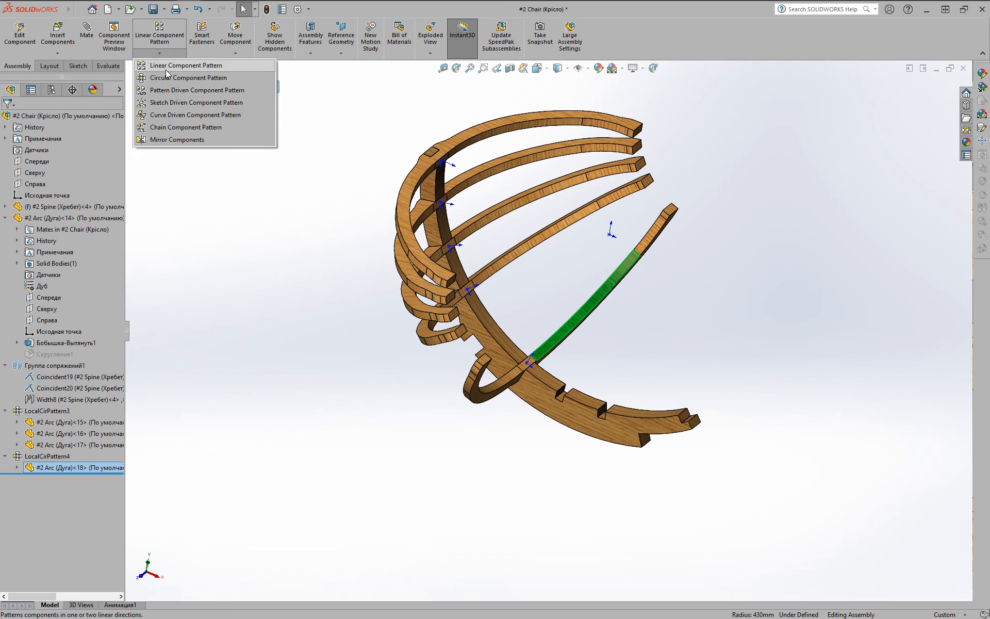
click(164, 78)
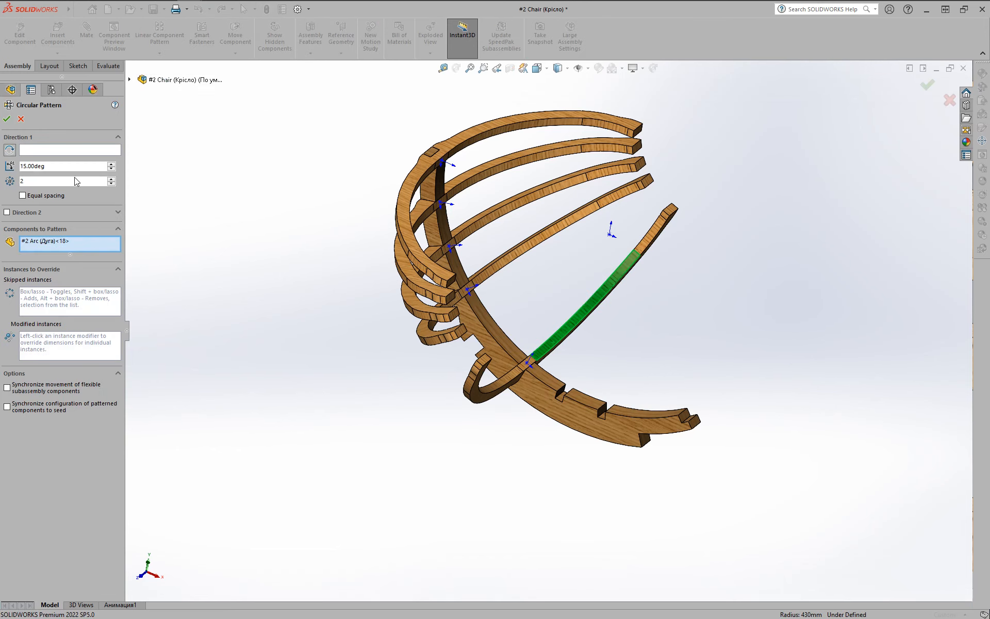
click(70, 151)
click(544, 379)
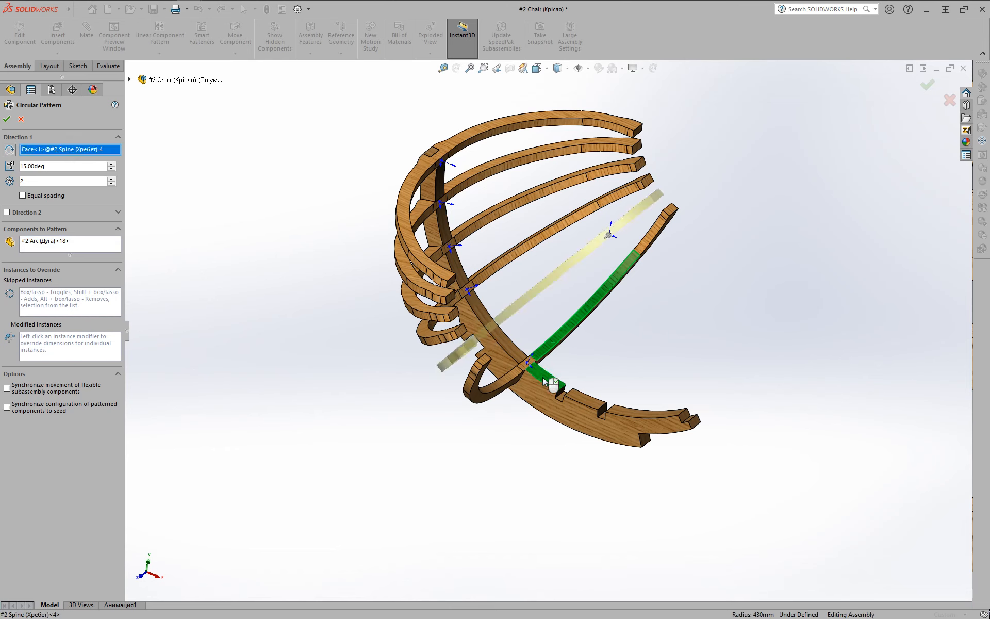
click(10, 150)
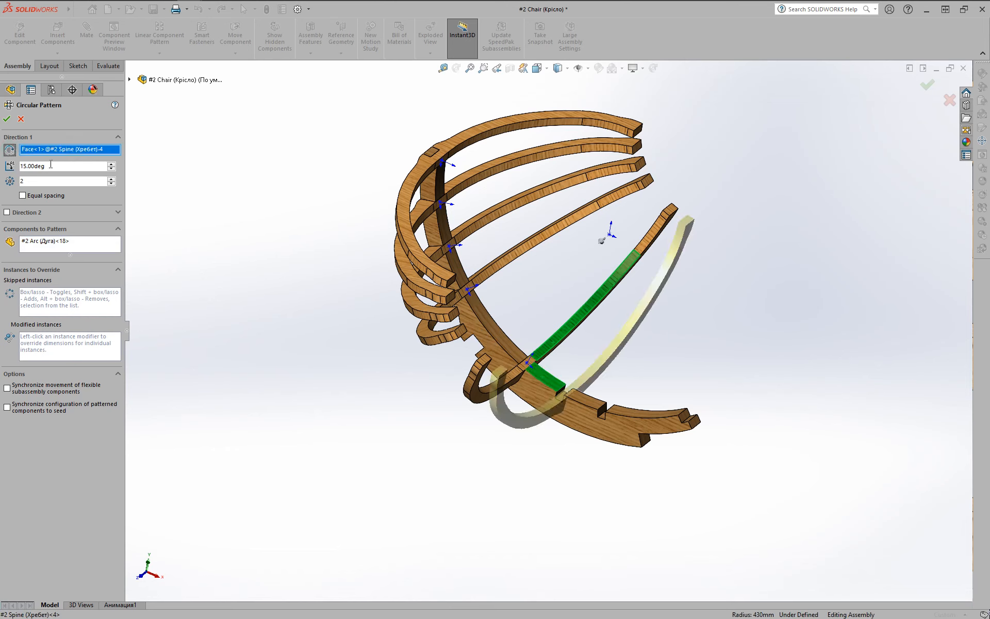
scroll(51, 166, down, 1)
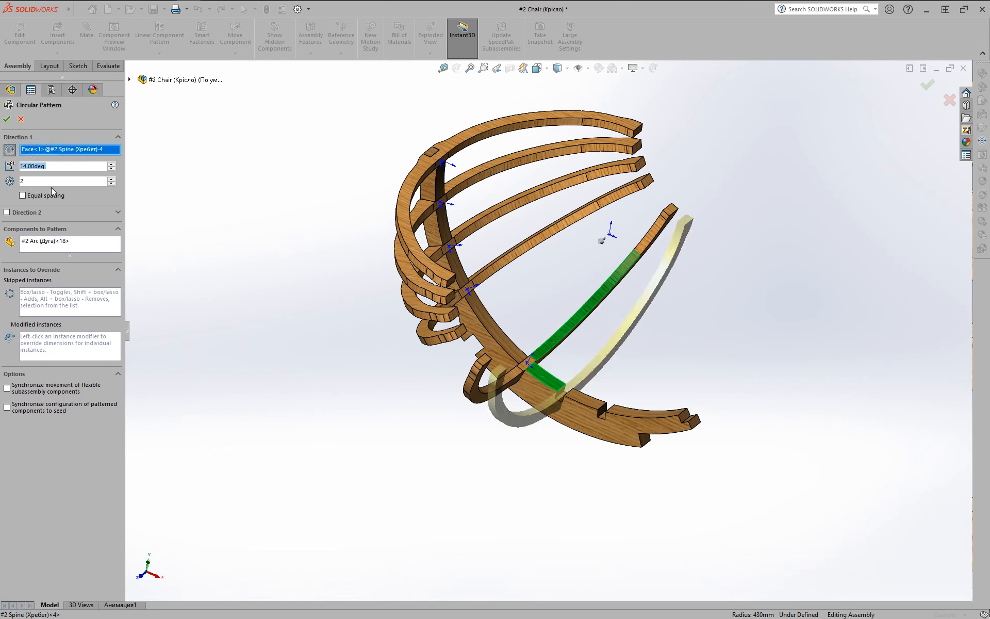
click(111, 178)
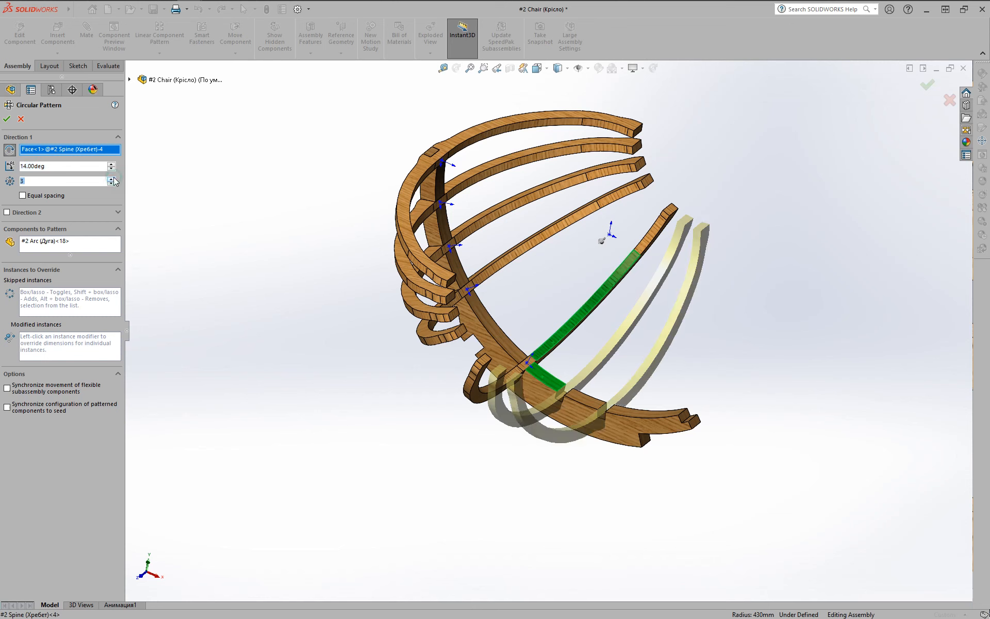
click(7, 120)
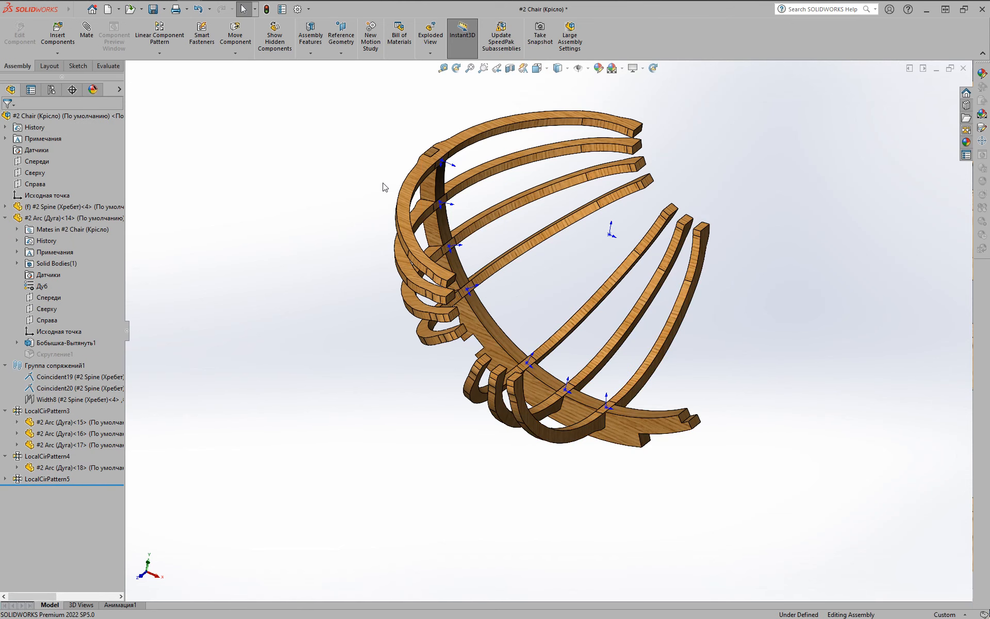
- Circular-pattern the lowest front arc about the spine's curved inner face at 28° with 2 instances and reversed direction, and save the assembly
click(164, 57)
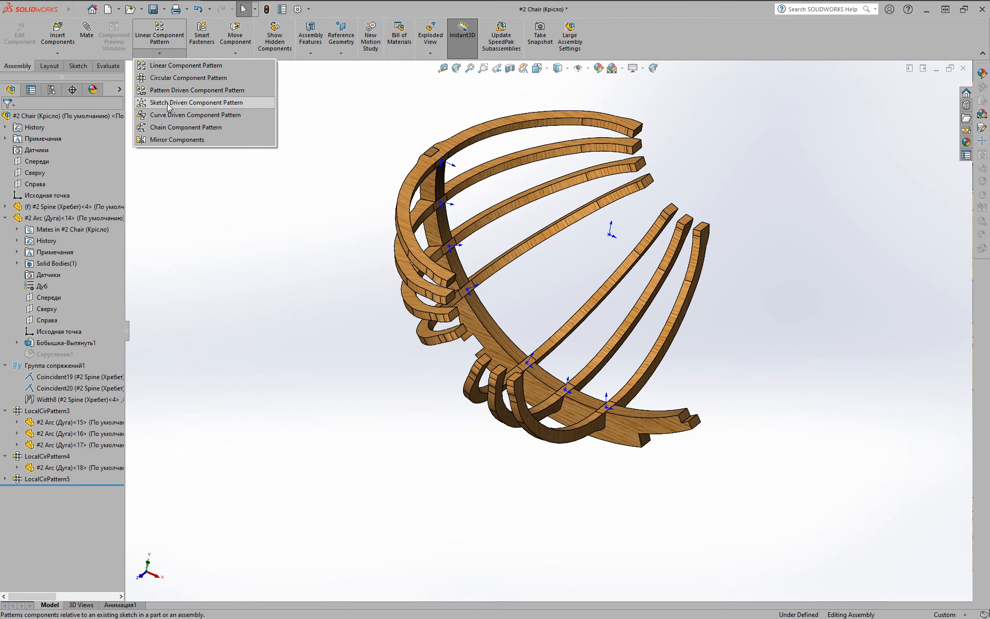
click(166, 78)
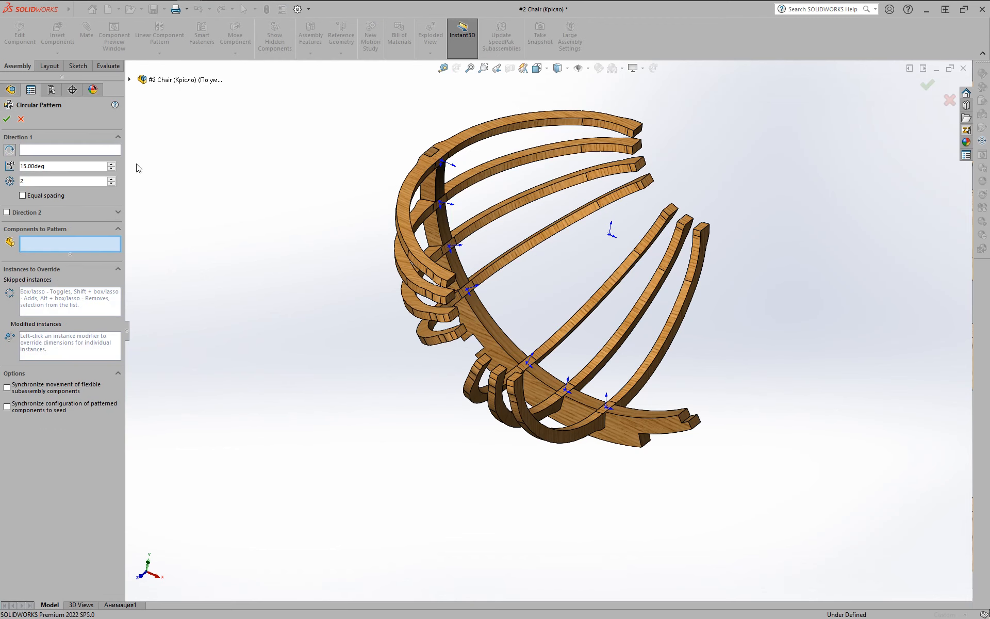
click(101, 151)
click(629, 411)
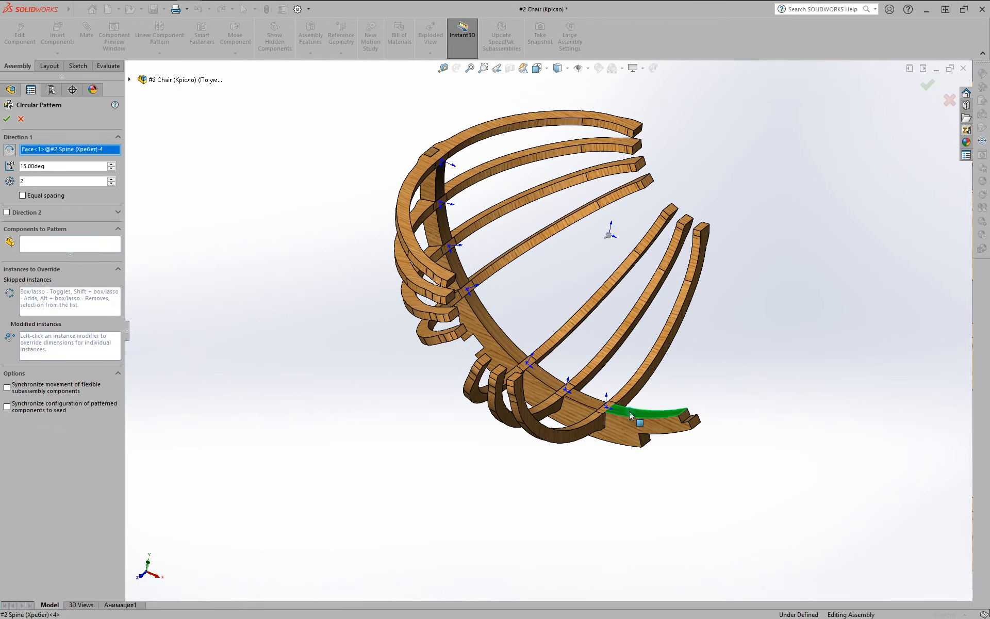
click(55, 246)
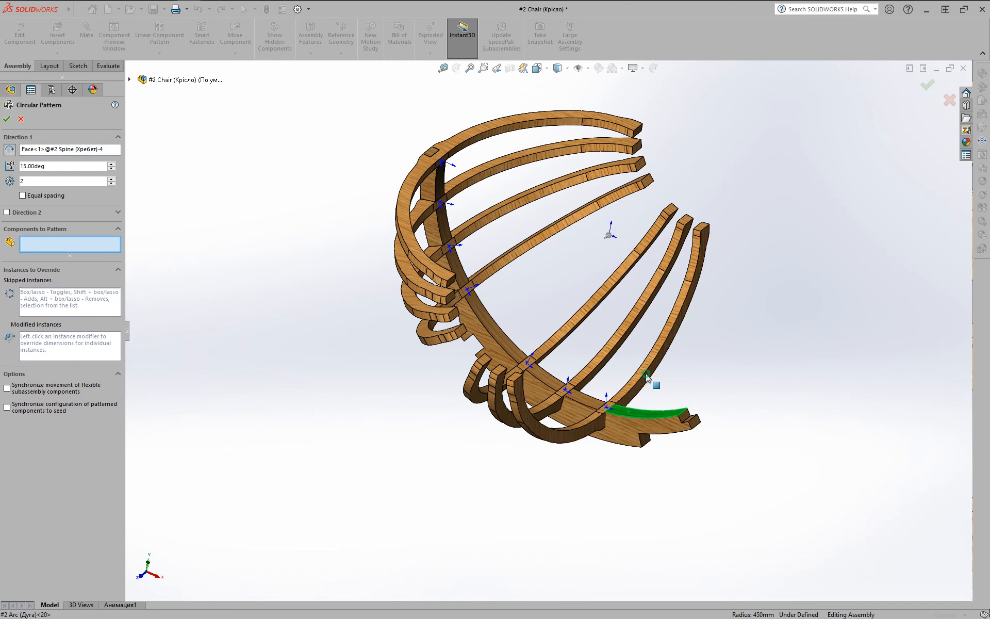
click(630, 367)
click(9, 150)
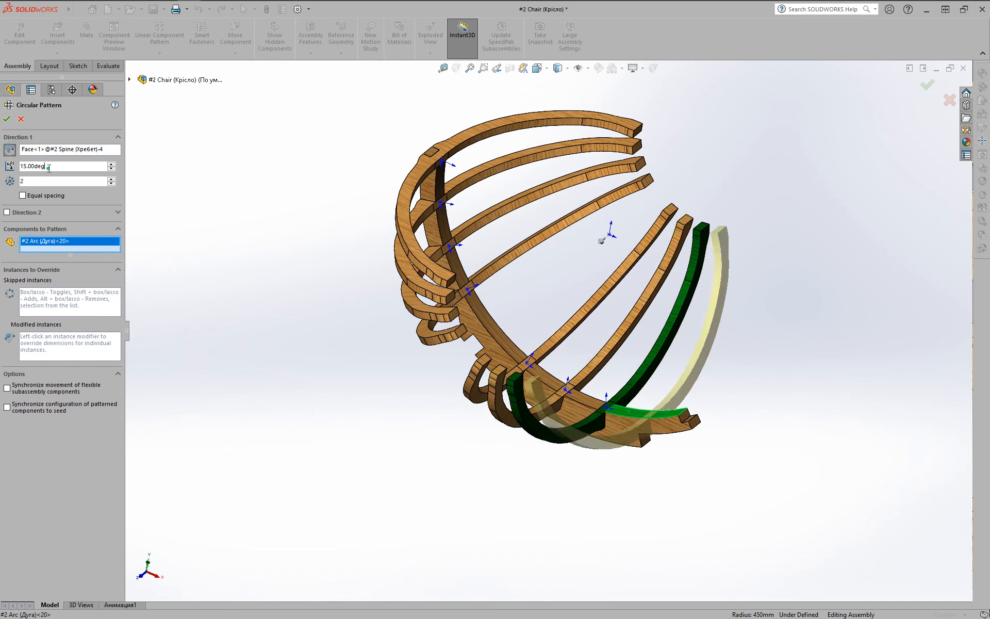
click(49, 168)
text(28)
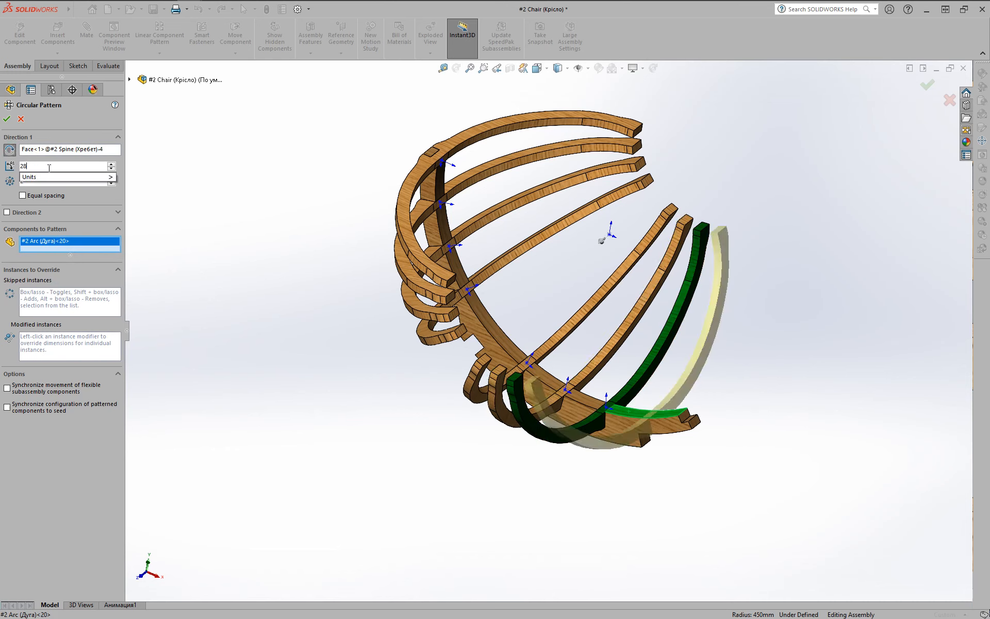
key(Return)
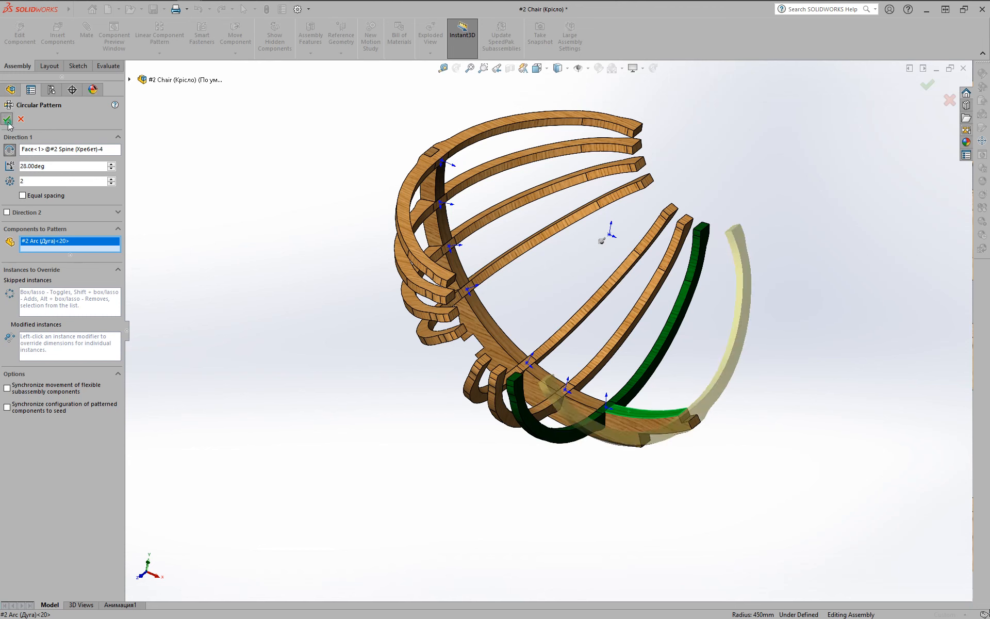
click(8, 121)
key(ctrl+7)
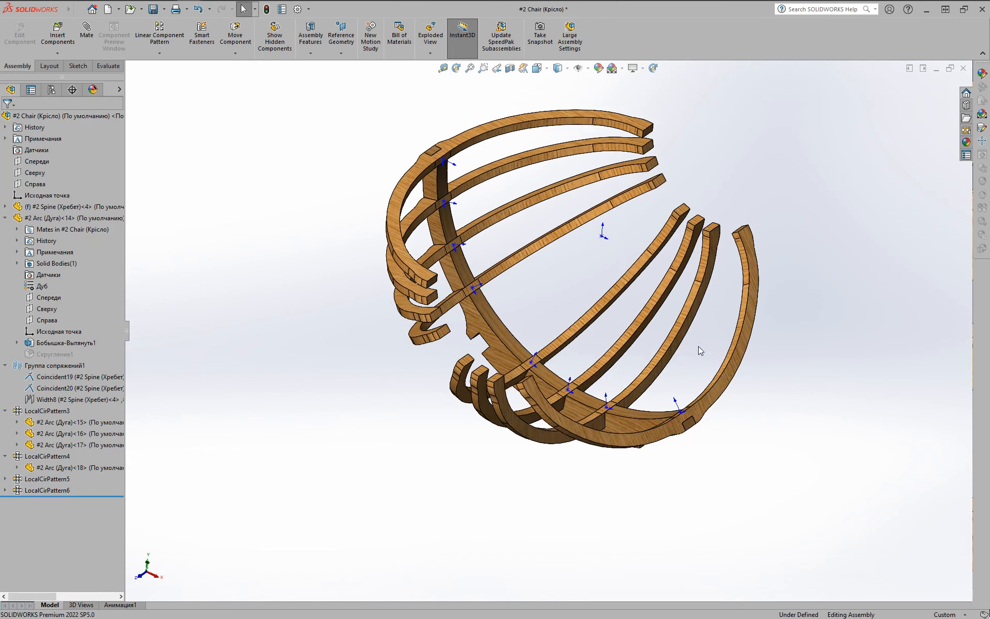
key(ctrl+s)
- Insert the #2 Back leg part and place it near the middle of the spine
middle_drag(566, 341, 571, 342)
click(58, 33)
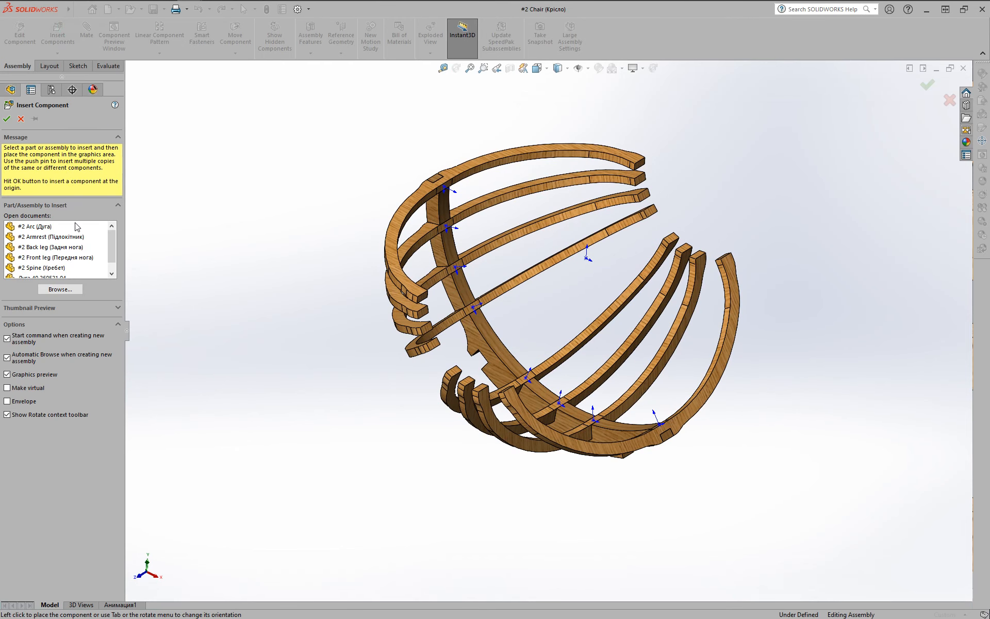
click(75, 247)
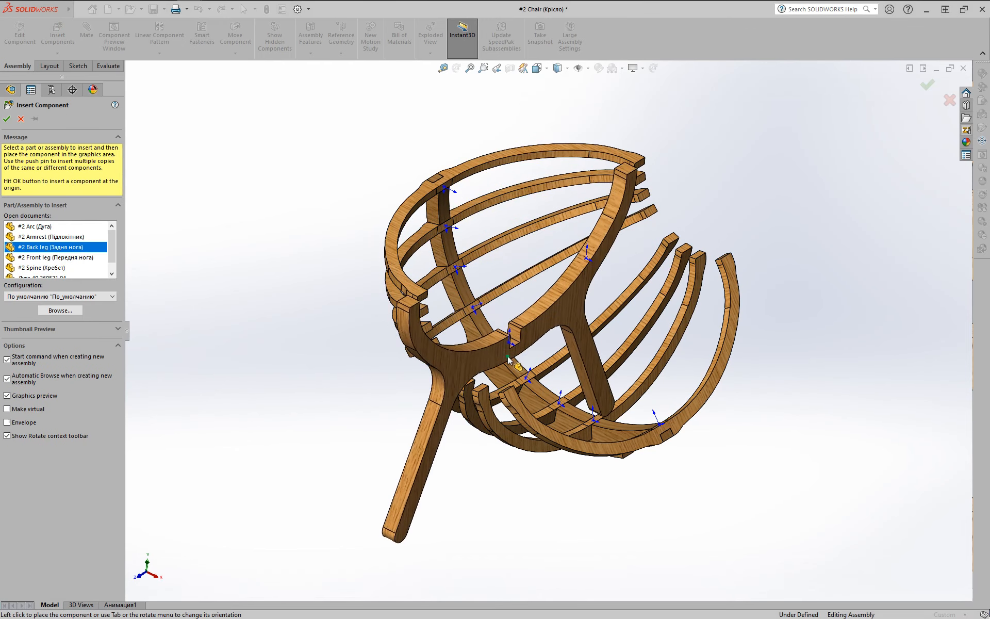
click(519, 351)
- Centre the back leg on the spine with a width mate between the leg's notch side faces and the spine's side faces
click(516, 334)
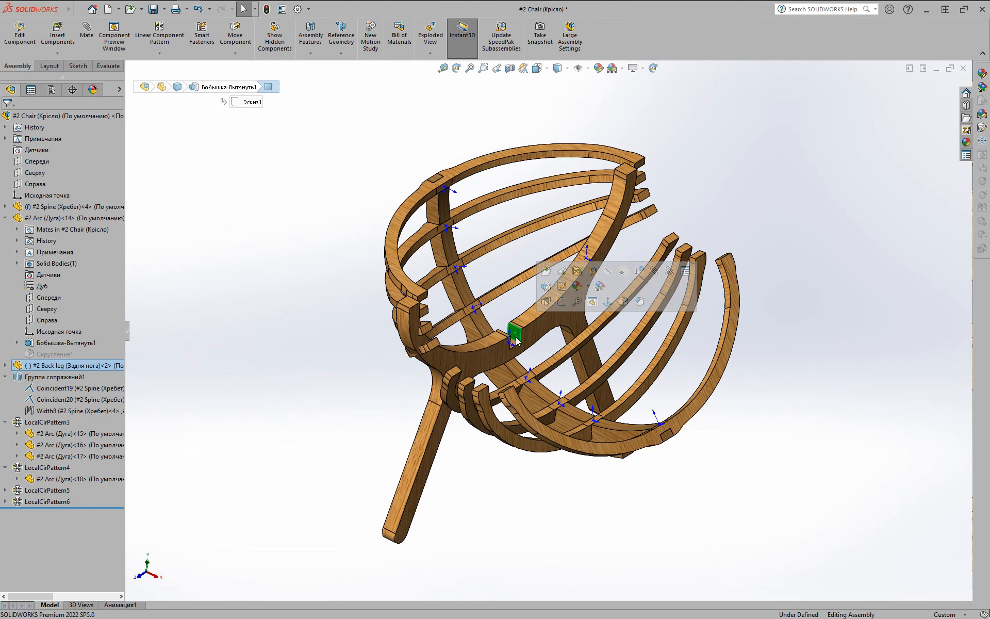
middle_drag(515, 334, 453, 413)
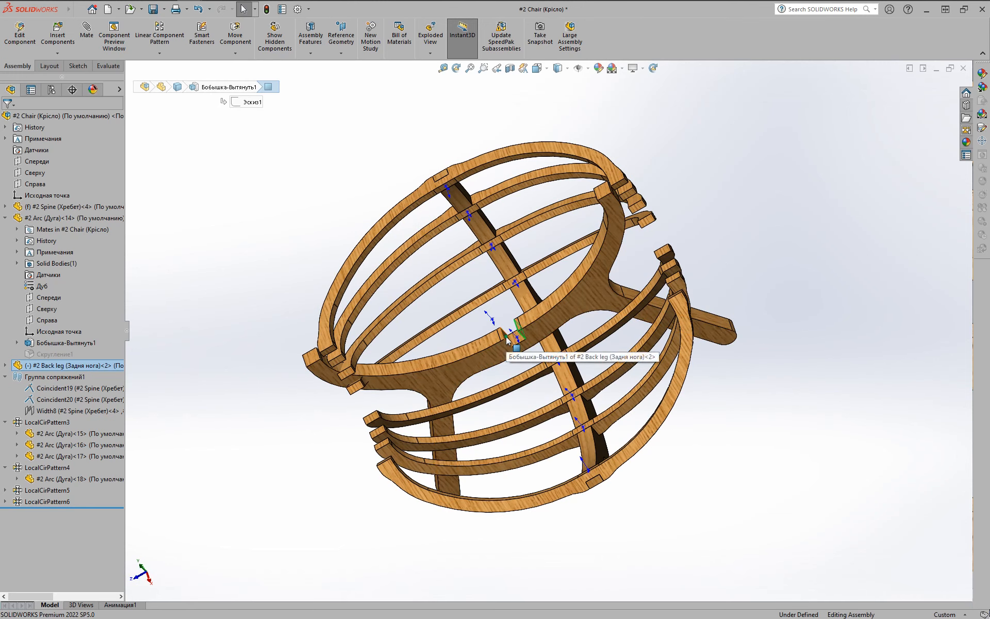
ctrl+click(507, 337)
mouse_move(506, 337)
middle_down()
mouse_move(519, 328)
mouse_move(471, 374)
mouse_move(504, 350)
middle_up()
ctrl+click(508, 336)
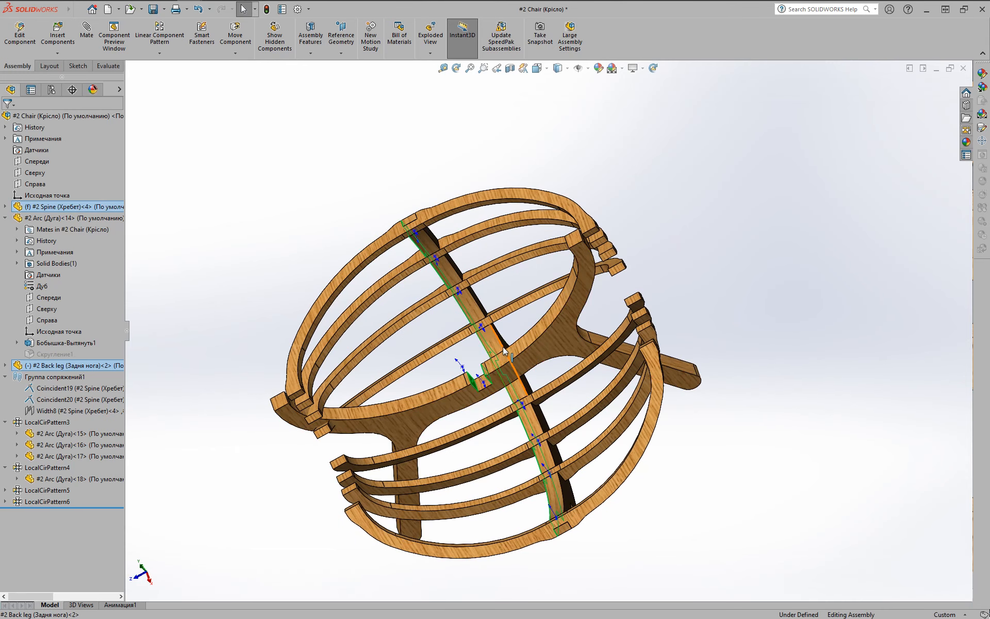
ctrl+click(504, 347)
click(536, 312)
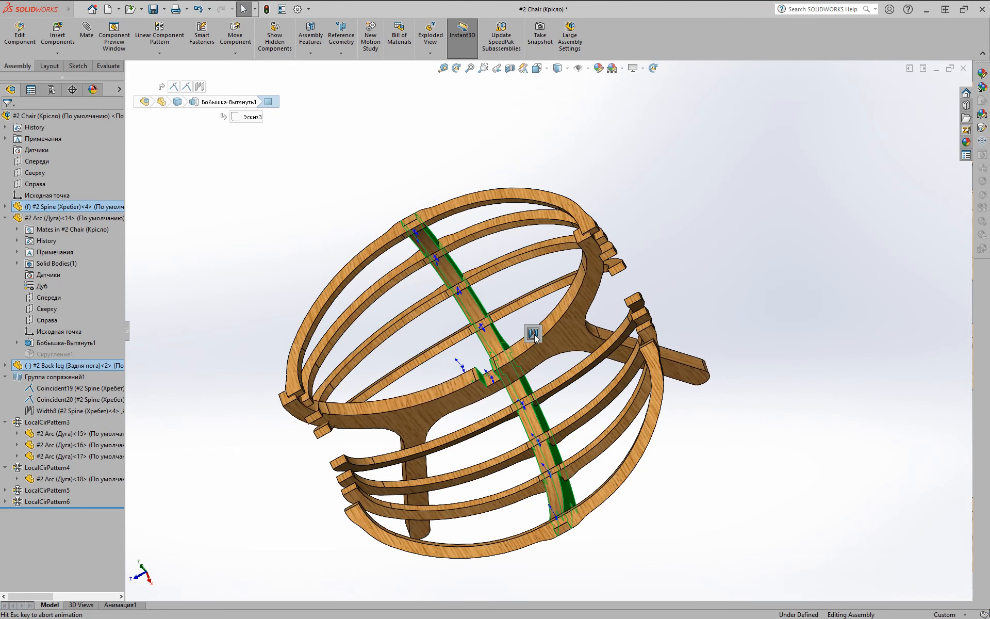
click(566, 334)
- Rotate the back leg freely so that its broad face turns towards the open notch in the spine
middle_drag(513, 375, 588, 279)
click(456, 68)
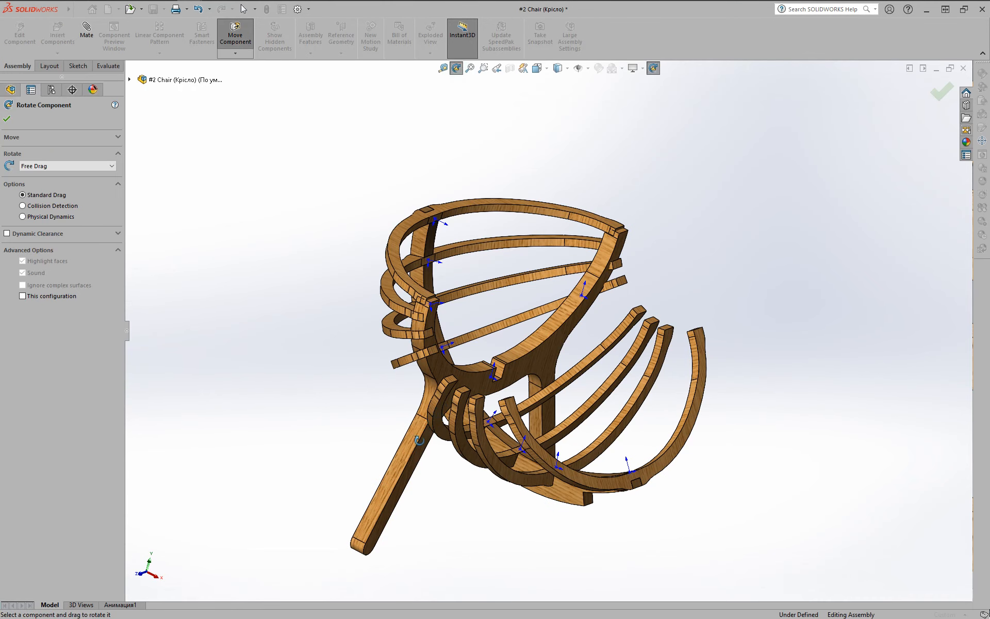
drag(416, 445, 493, 417)
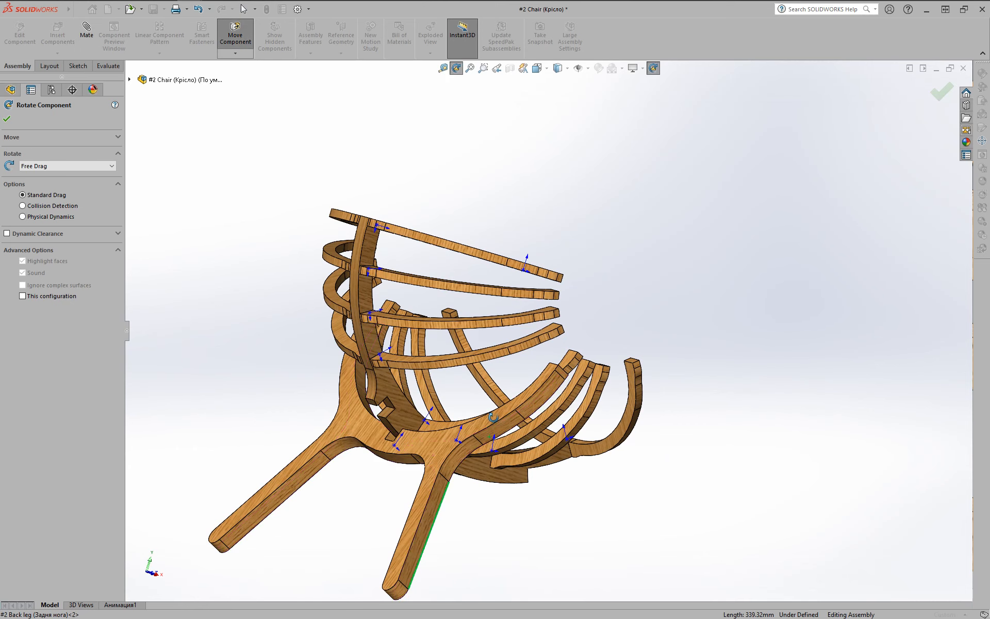
scroll(529, 350, down, 5)
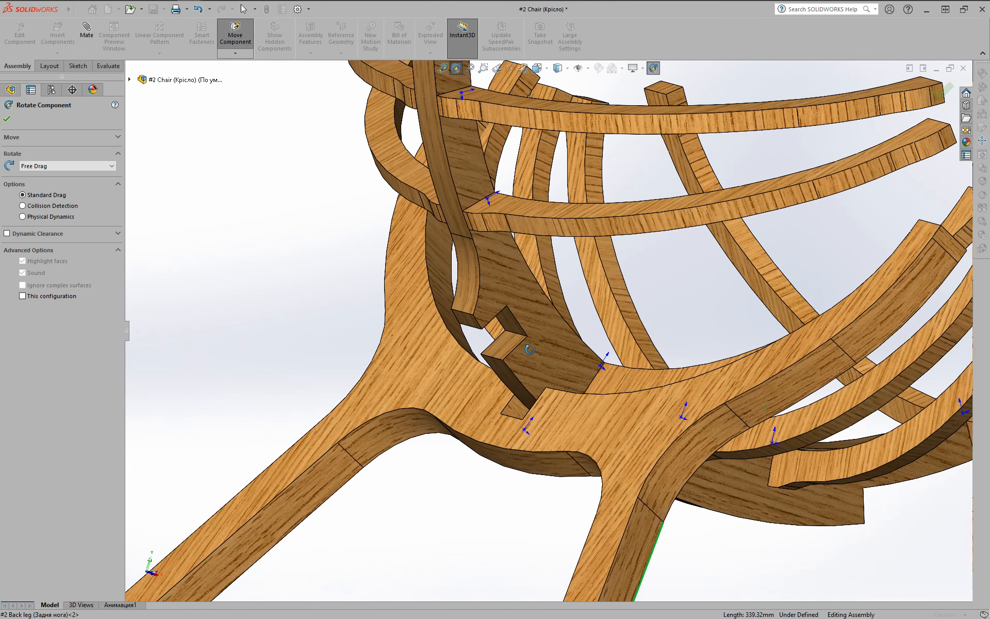
key(Escape)
- Add a coincident mate between the back leg's broad flat face and the end face of the spine's middle notch
click(503, 422)
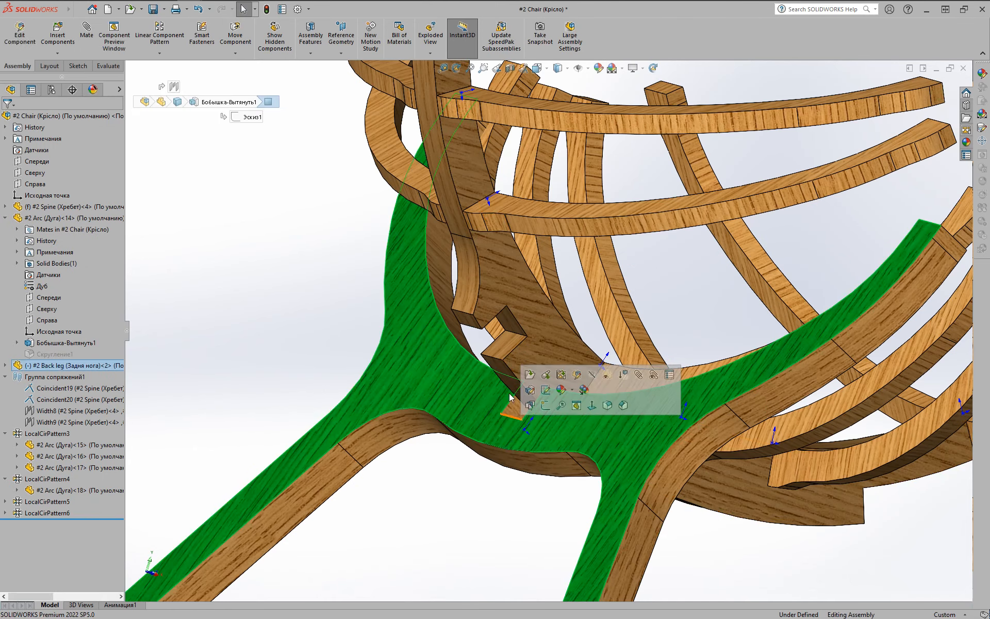
middle_click(511, 382)
middle_drag(511, 382, 475, 322)
click(494, 315)
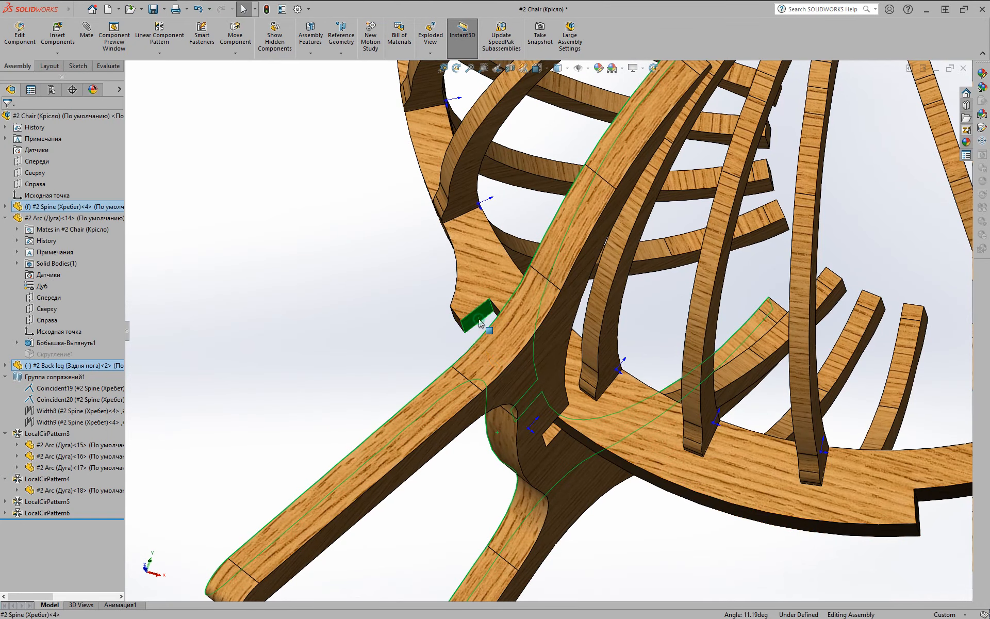
click(507, 310)
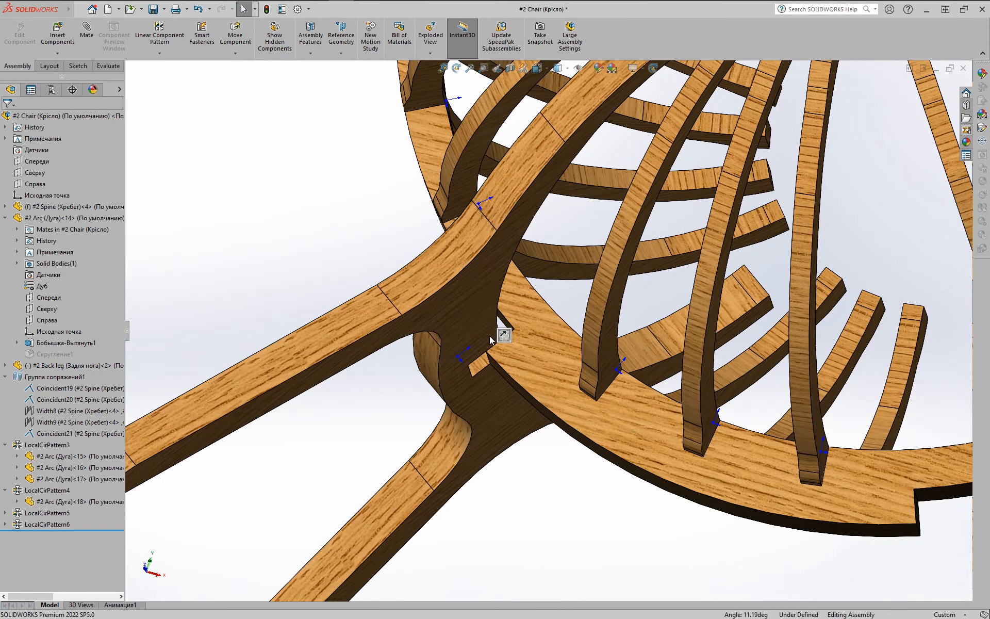
- Pull the back leg clear, mate its notch bottom face coincident with the matching face of the spine's notch, and save the assembly
click(457, 358)
drag(458, 359, 434, 370)
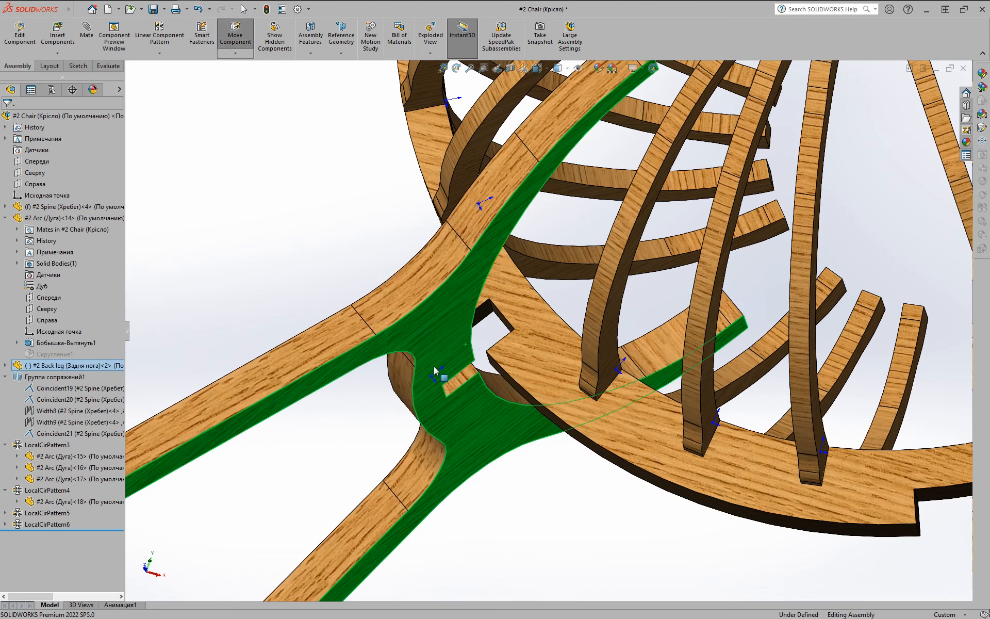
click(504, 324)
middle_drag(504, 324, 467, 384)
ctrl+click(468, 384)
click(490, 371)
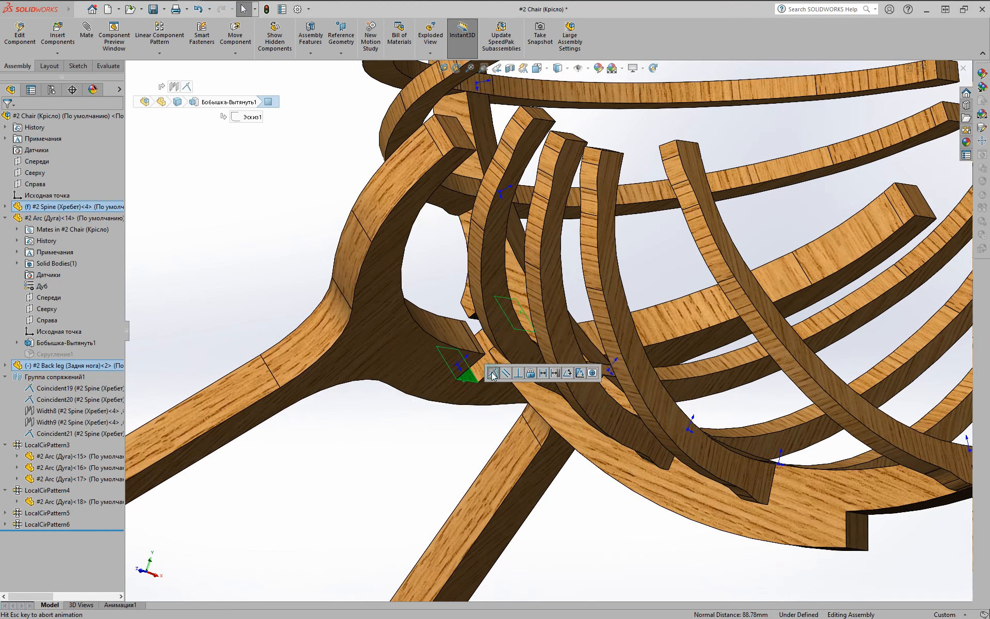
scroll(463, 393, up, 3)
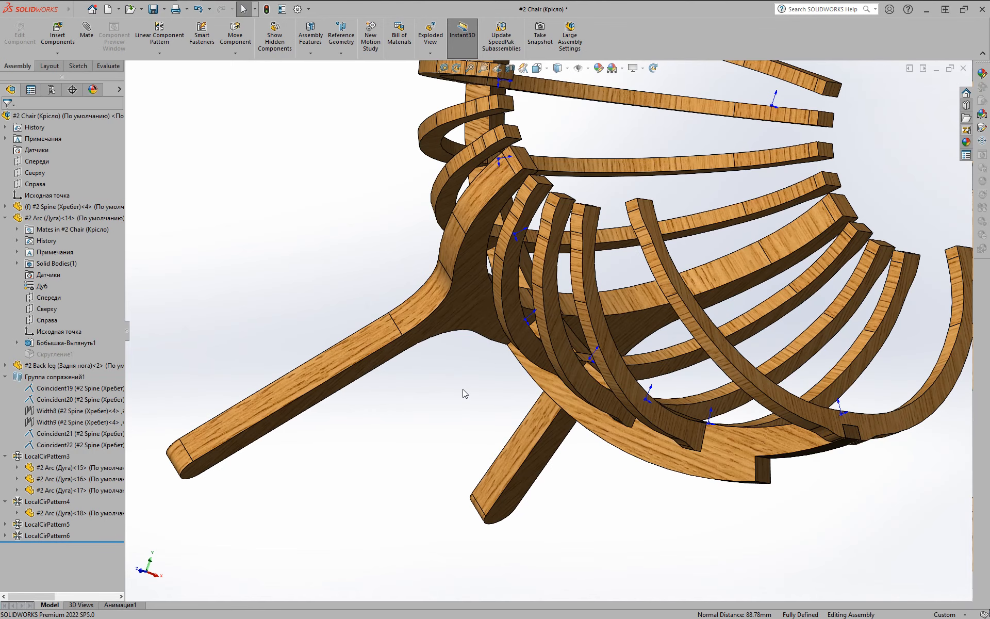
key(ctrl+7)
key(ctrl+s)
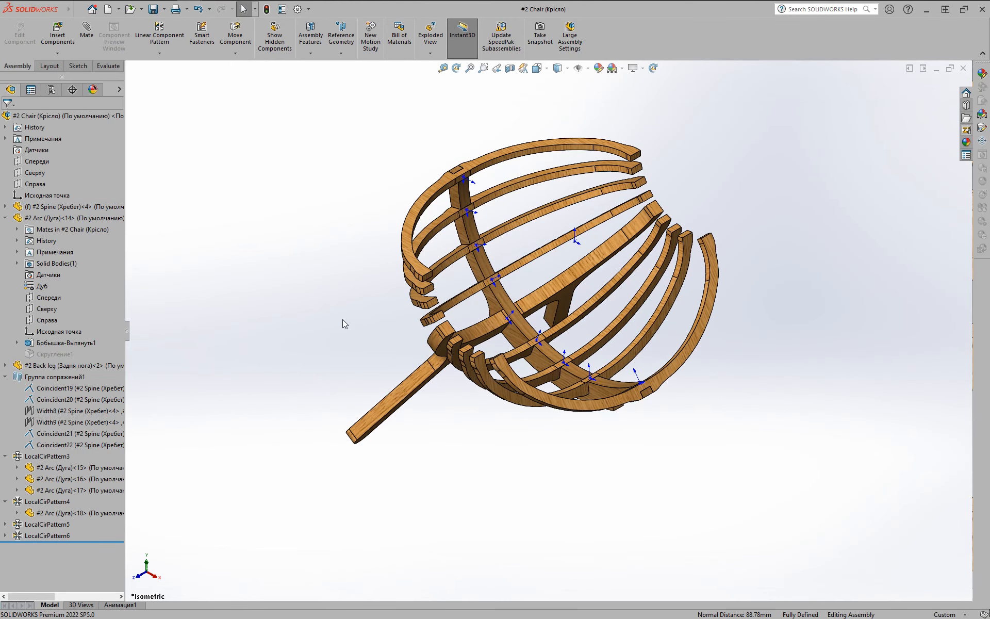
- Insert the #2 Front leg part and place it near the spine's front end
click(57, 35)
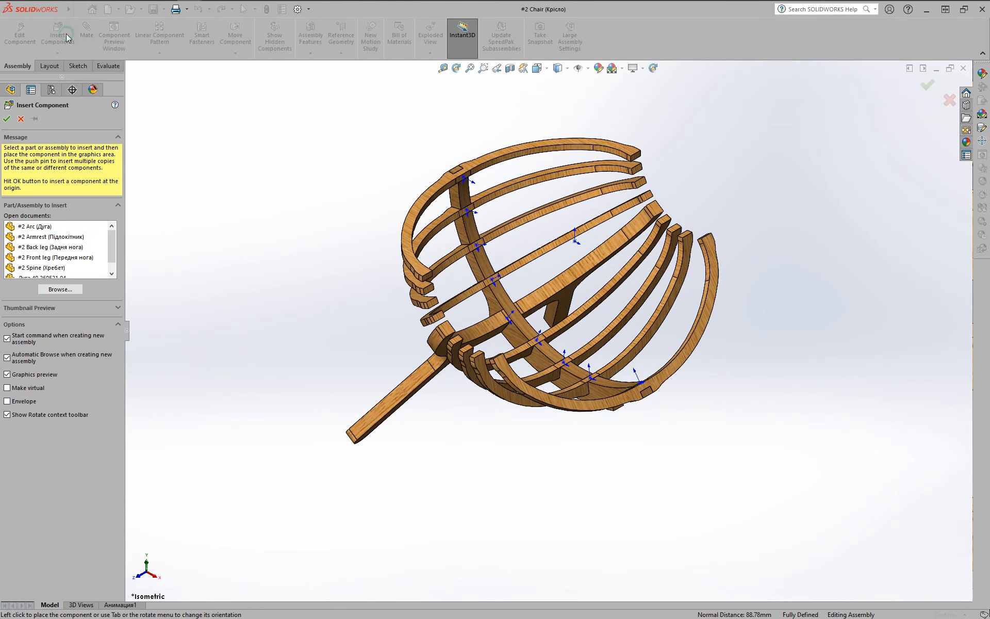
click(71, 258)
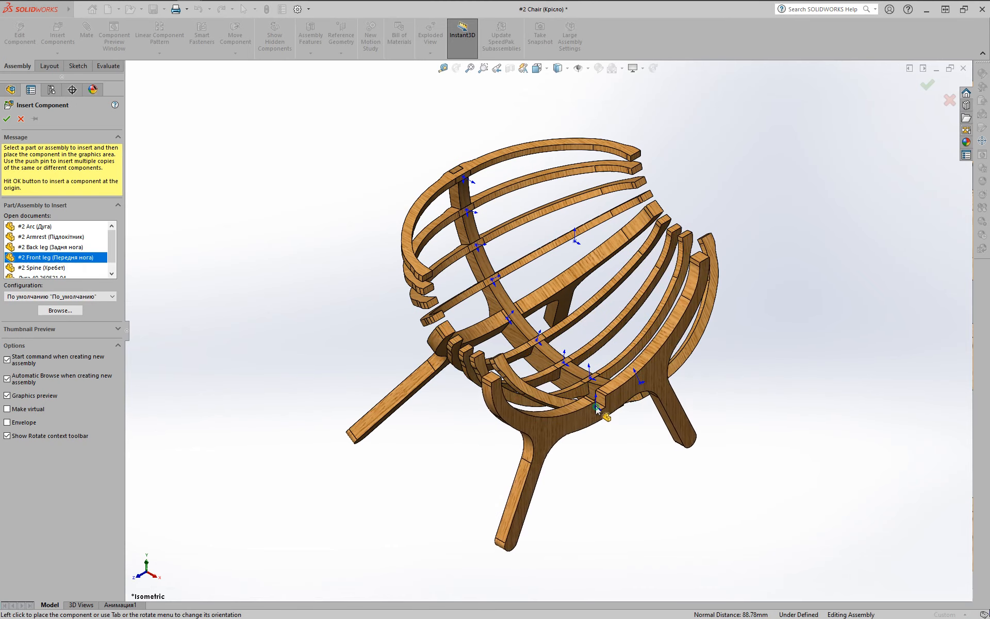
click(651, 415)
- Centre the front leg on the spine with a width mate between the leg's notch side faces and the spine's side faces
scroll(590, 405, down, 4)
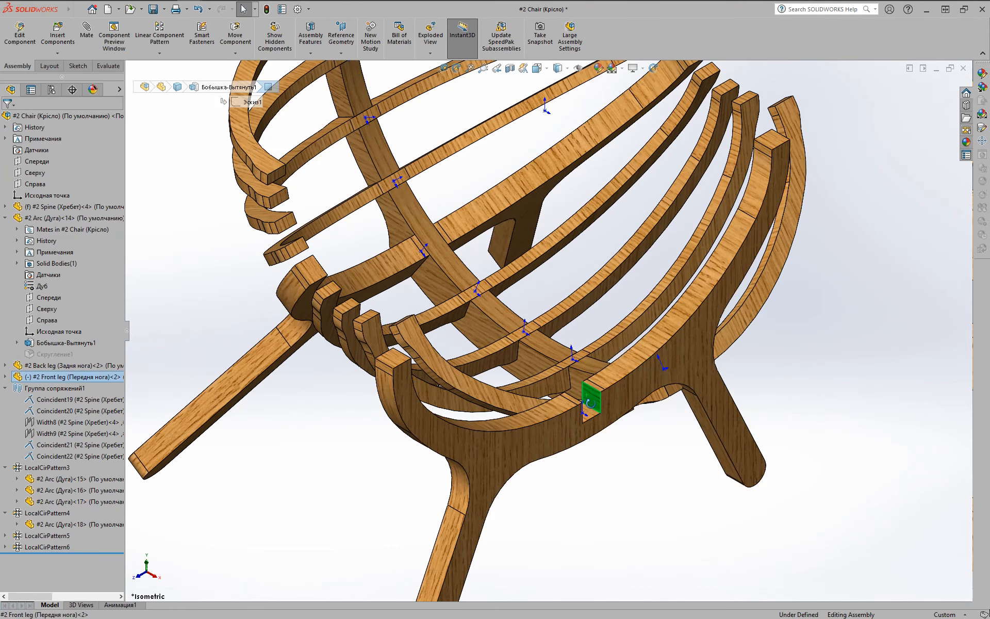
middle_drag(591, 404, 547, 442)
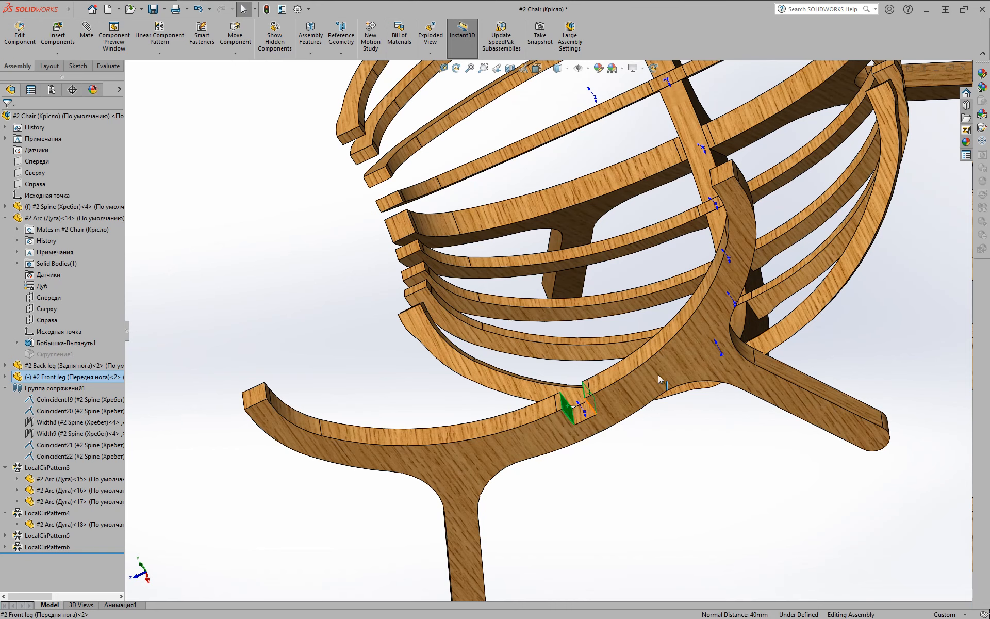
ctrl+click(753, 327)
middle_drag(730, 371, 792, 330)
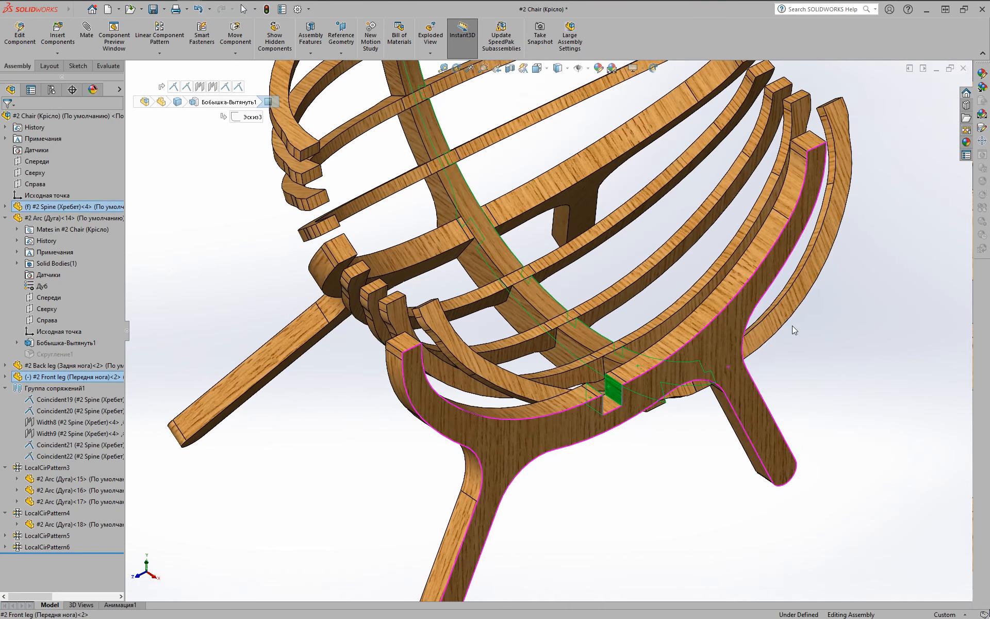
ctrl+click(610, 366)
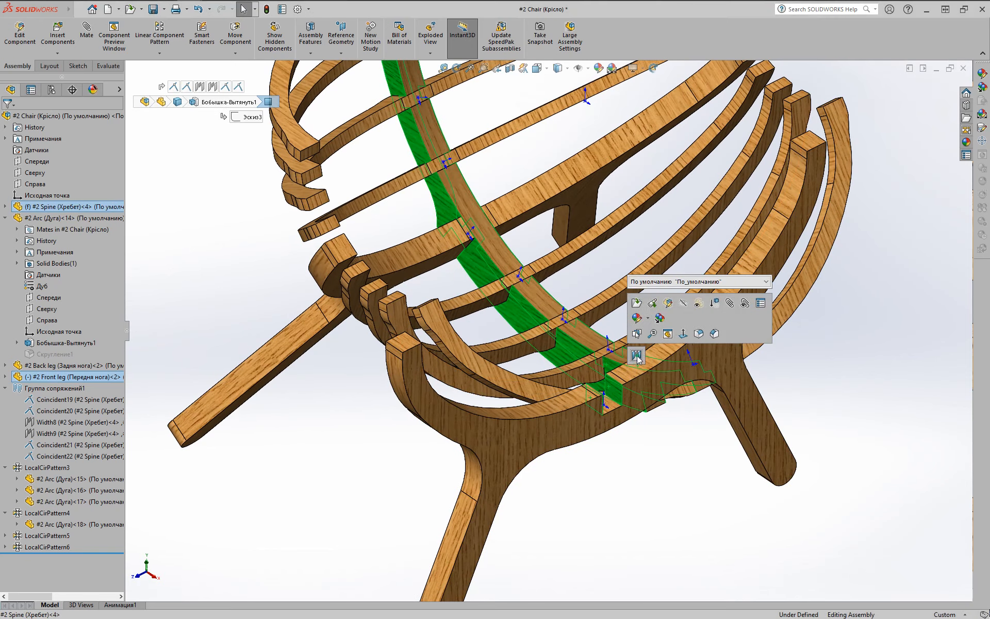
click(636, 356)
click(669, 356)
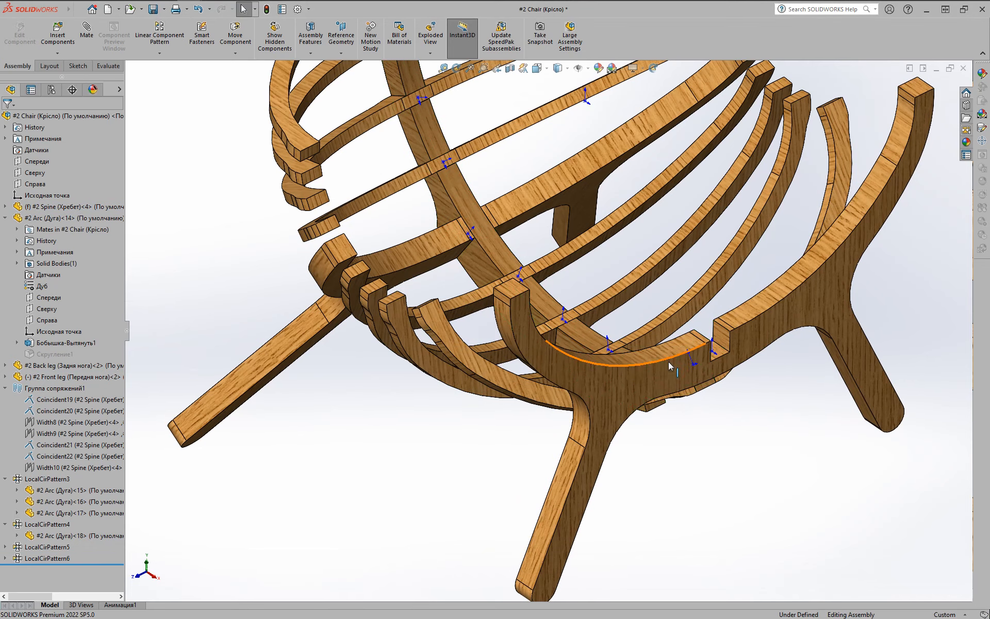
- Add a coincident mate between the front leg's broad flat face and the face of the spine's front notch
click(654, 437)
middle_drag(654, 475, 662, 399)
click(611, 412)
middle_drag(624, 457, 580, 452)
click(581, 452)
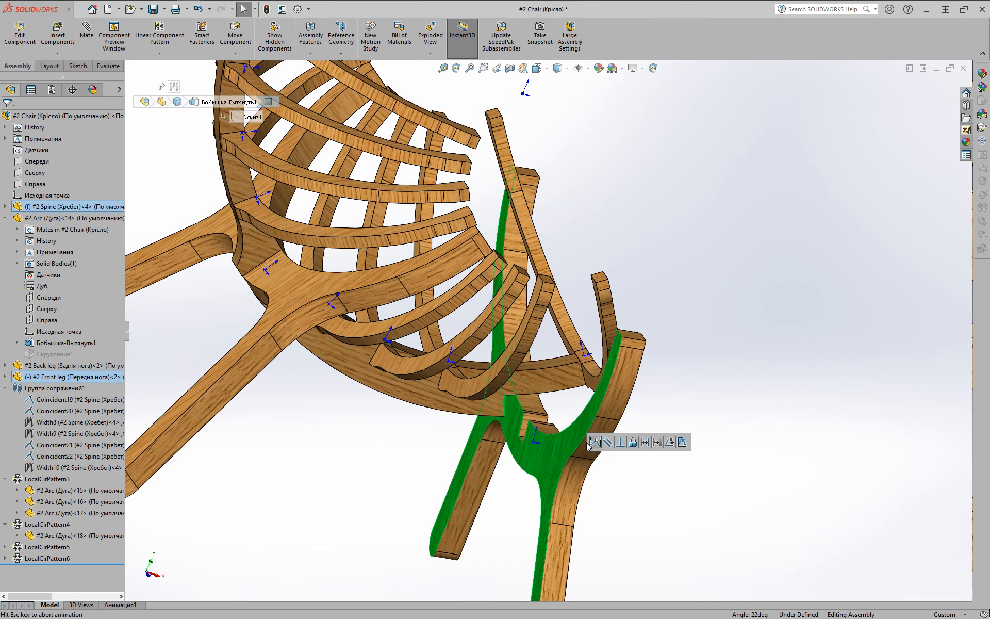
click(594, 442)
- Mate the lower edge of the spine's front notch coincident with the bottom edge of the front leg's notch
scroll(511, 435, down, 5)
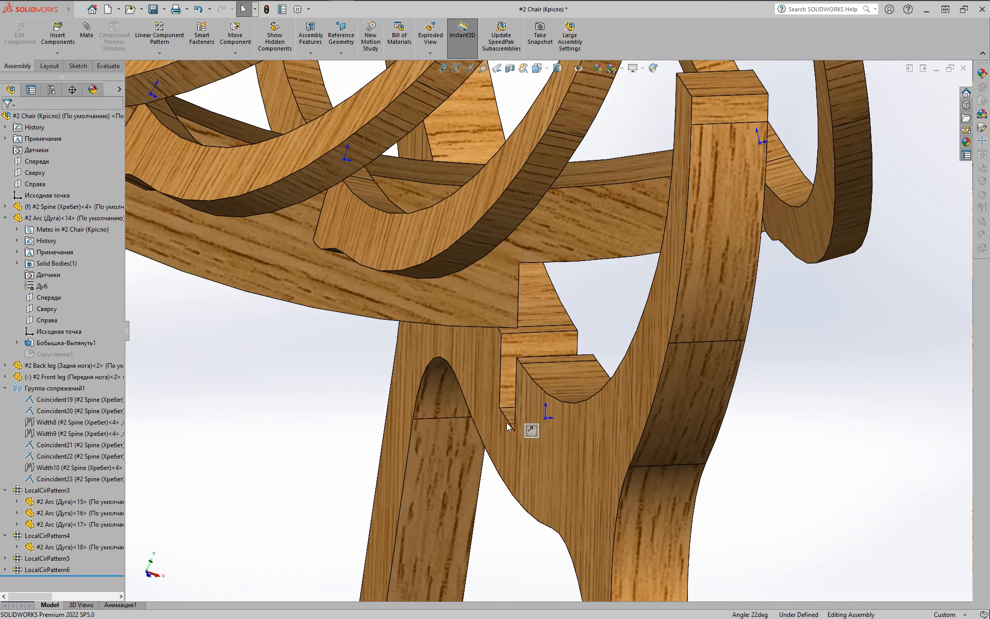
middle_drag(506, 421, 483, 307)
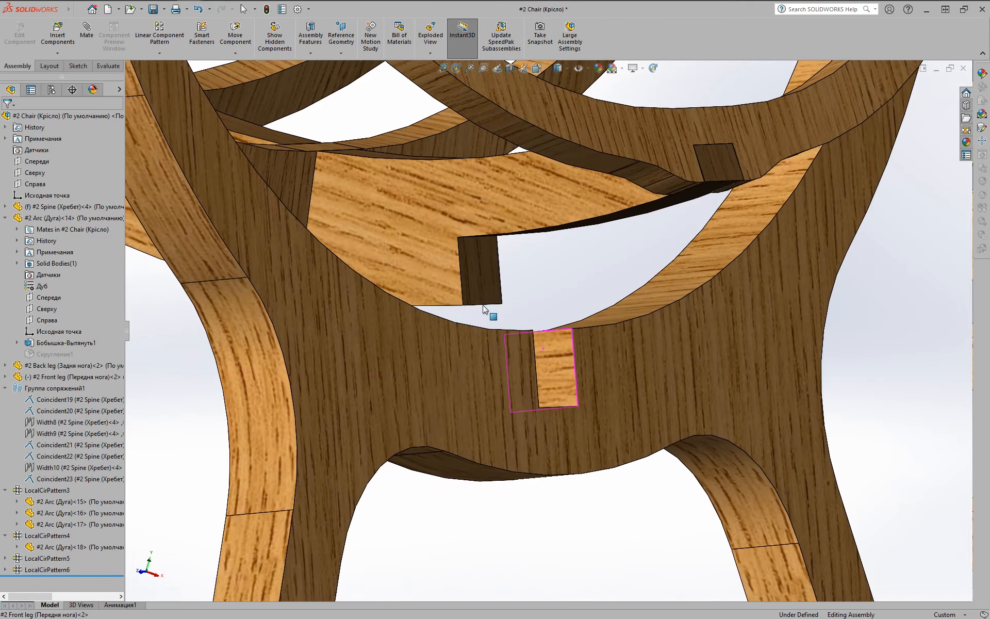
click(484, 308)
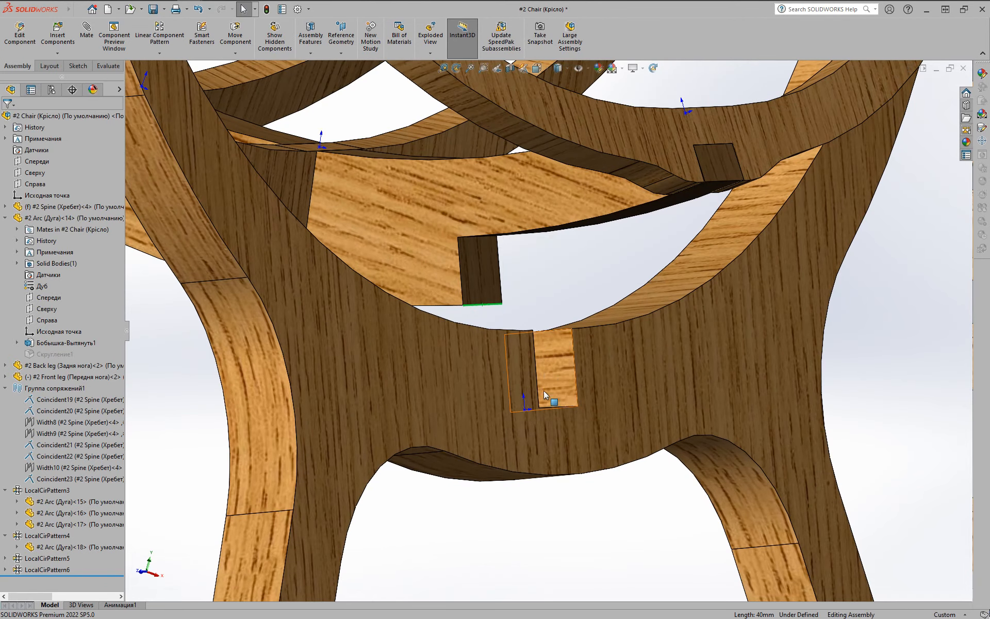
middle_drag(543, 391, 557, 412)
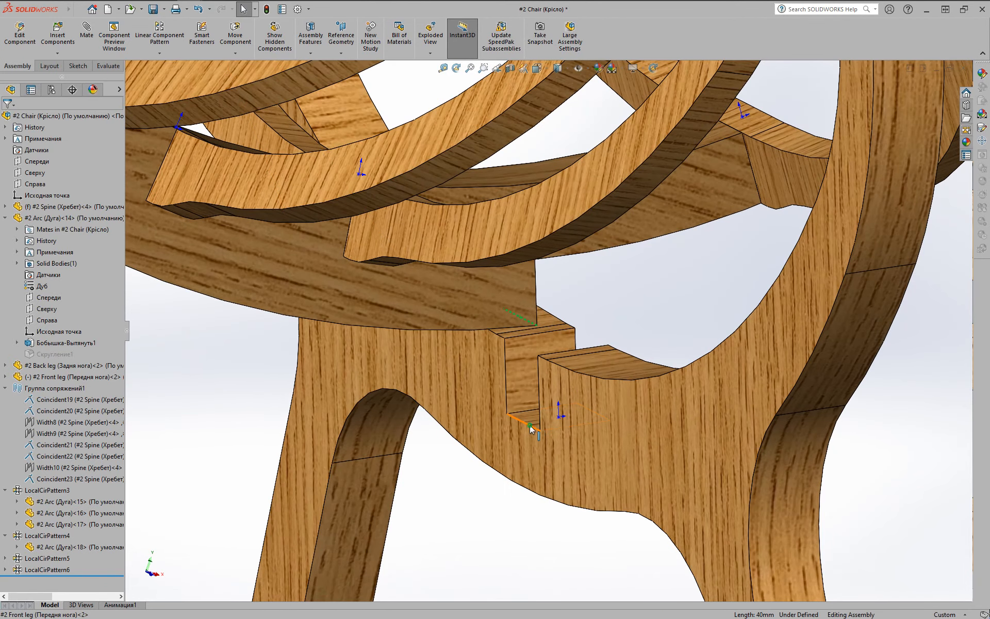
ctrl+click(530, 425)
click(560, 419)
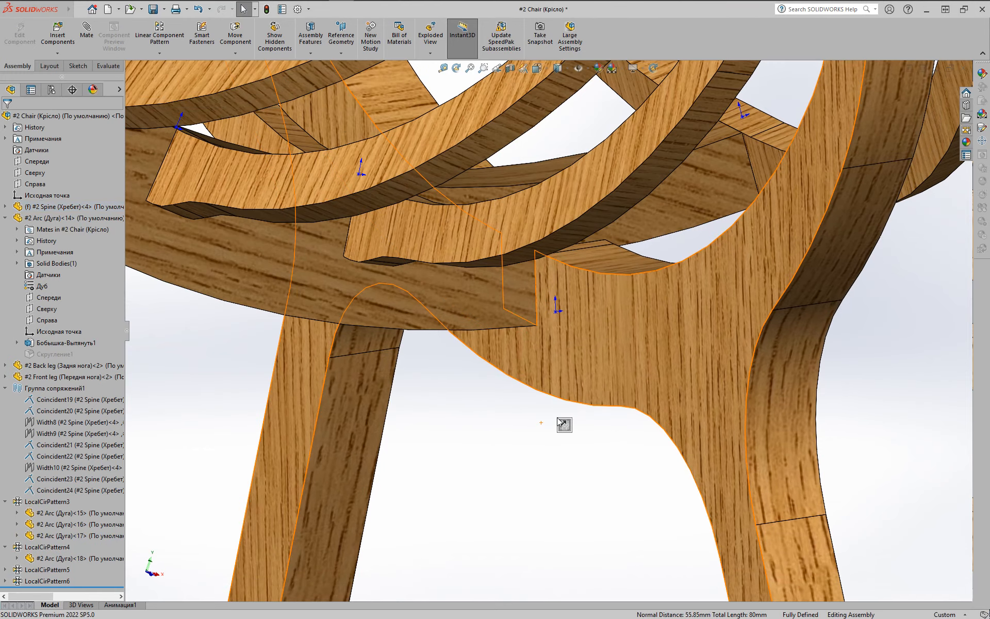
- Delete the last coincident mate of the front leg
scroll(565, 415, up, 5)
middle_drag(530, 391, 460, 326)
click(463, 293)
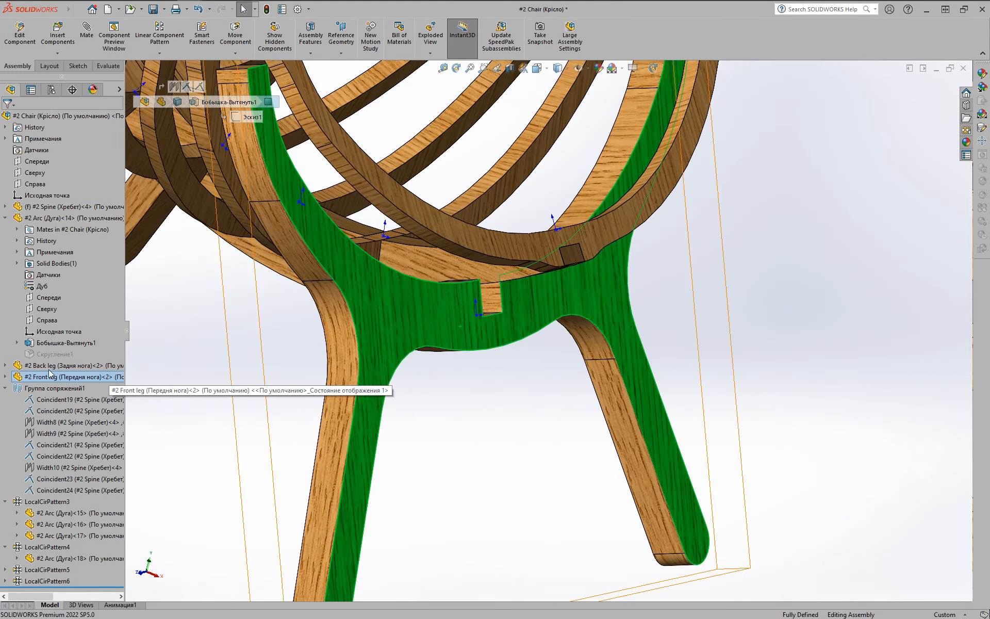
click(6, 377)
click(19, 388)
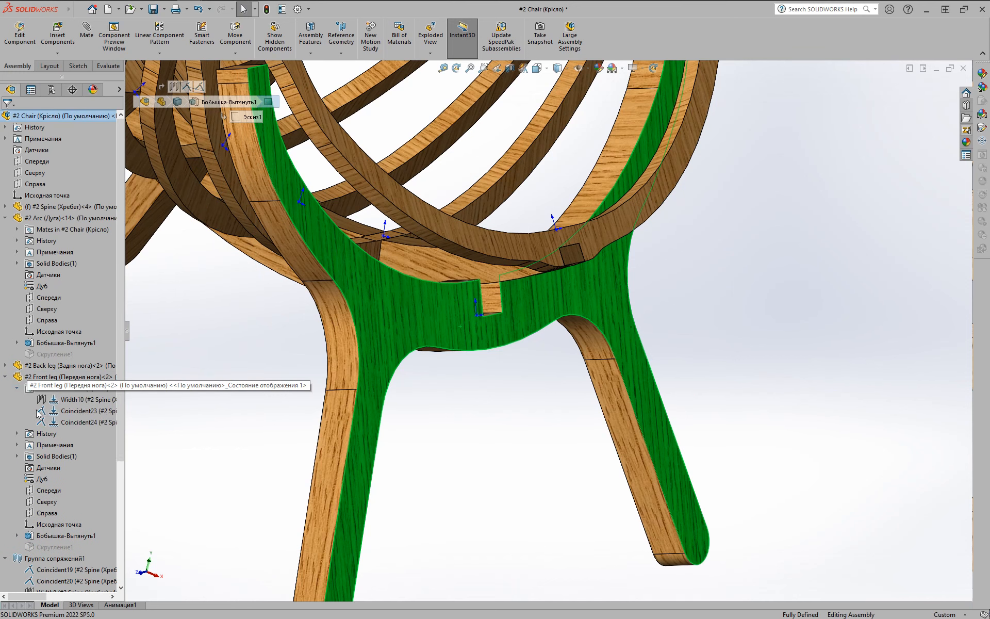
click(56, 422)
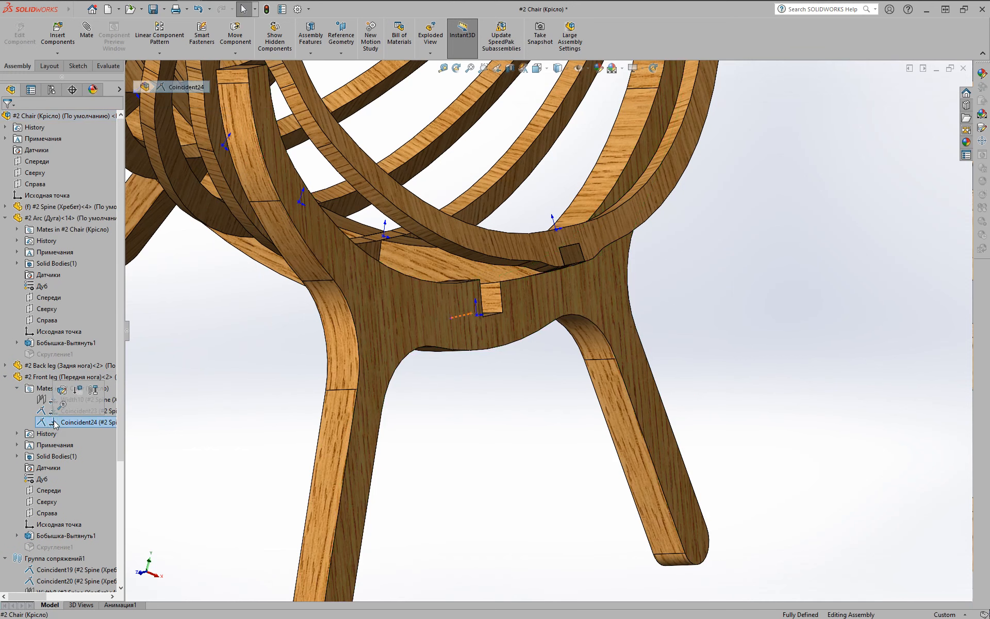
key(Delete)
- Pull the front leg clear of the spine and mate its notch bottom edge coincident with the matching edge of the spine's front notch
drag(485, 355, 438, 253)
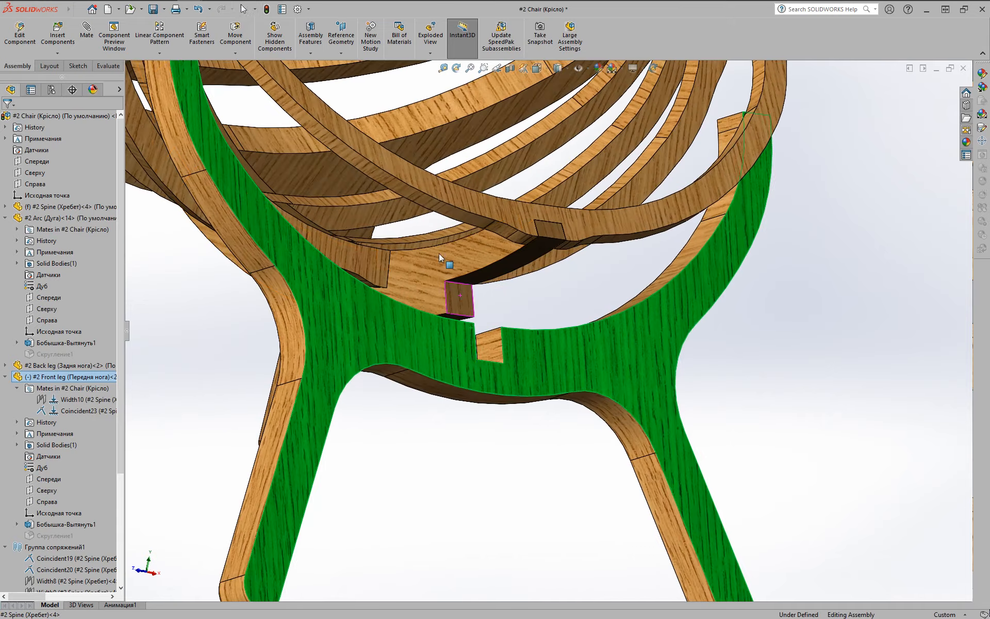
middle_drag(456, 288, 431, 357)
ctrl+click(431, 357)
click(461, 349)
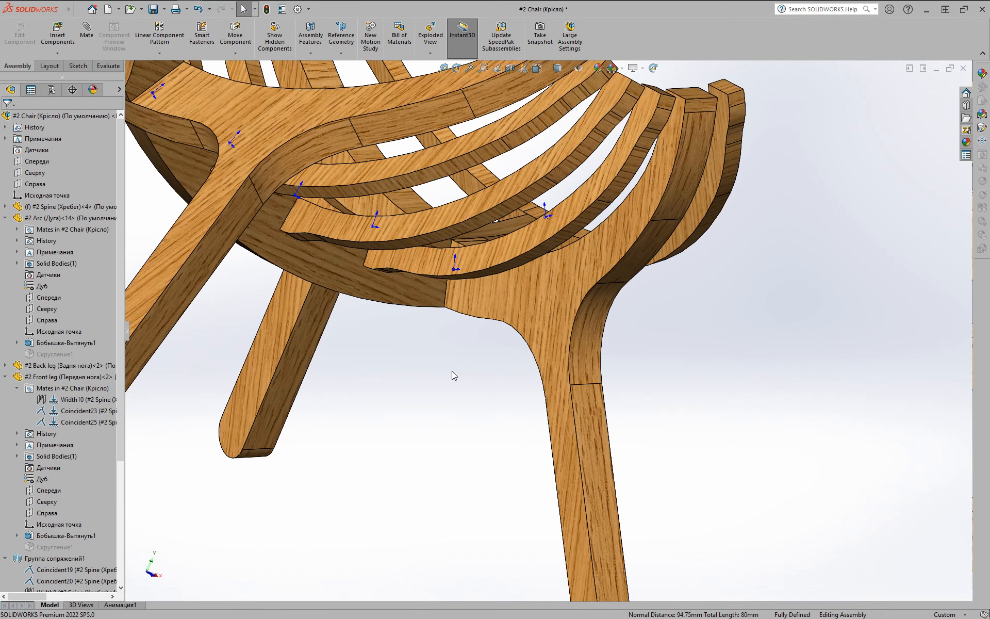
key(ctrl+7)
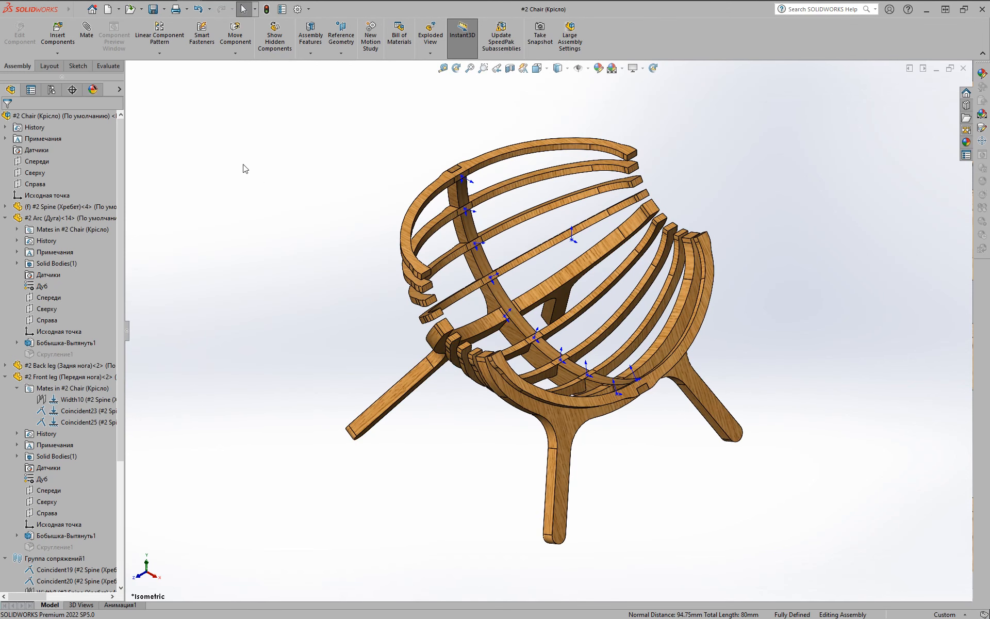
- Insert the #2 Armrest part and place it beside the open ends of the arcs on one side of the chair
click(60, 40)
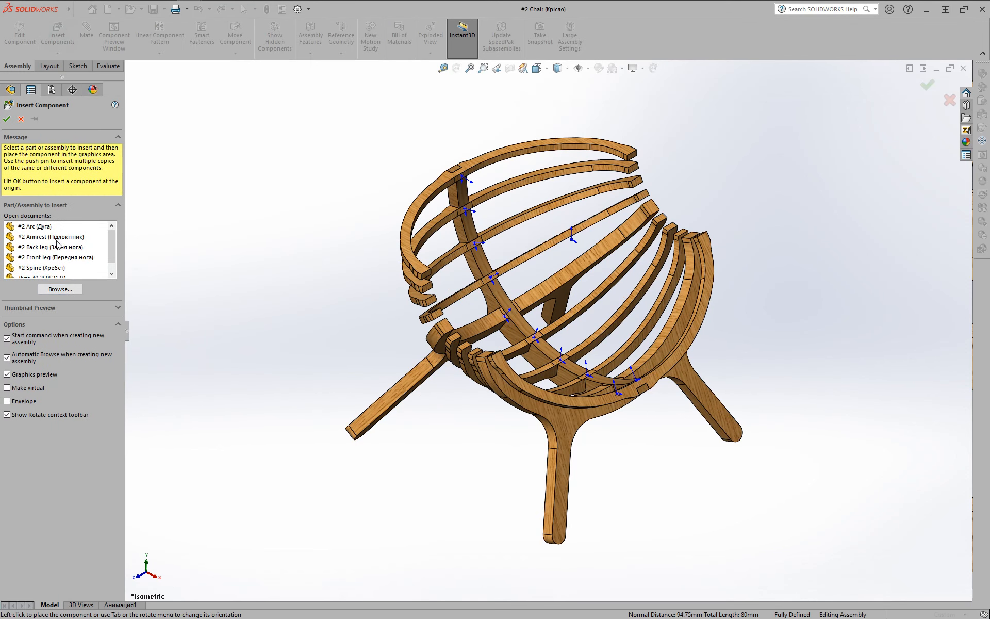
click(74, 237)
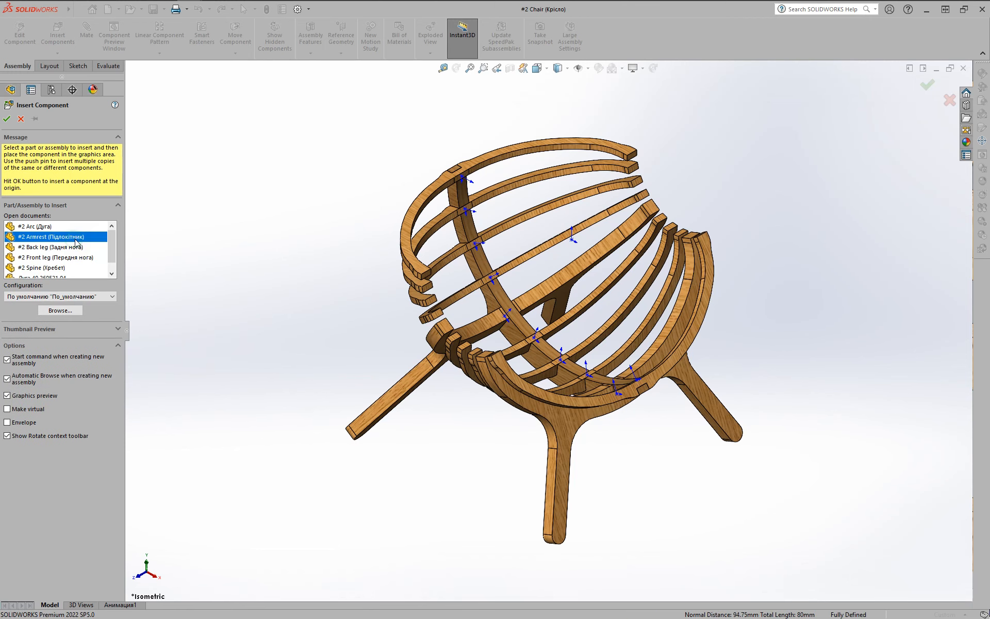
click(481, 285)
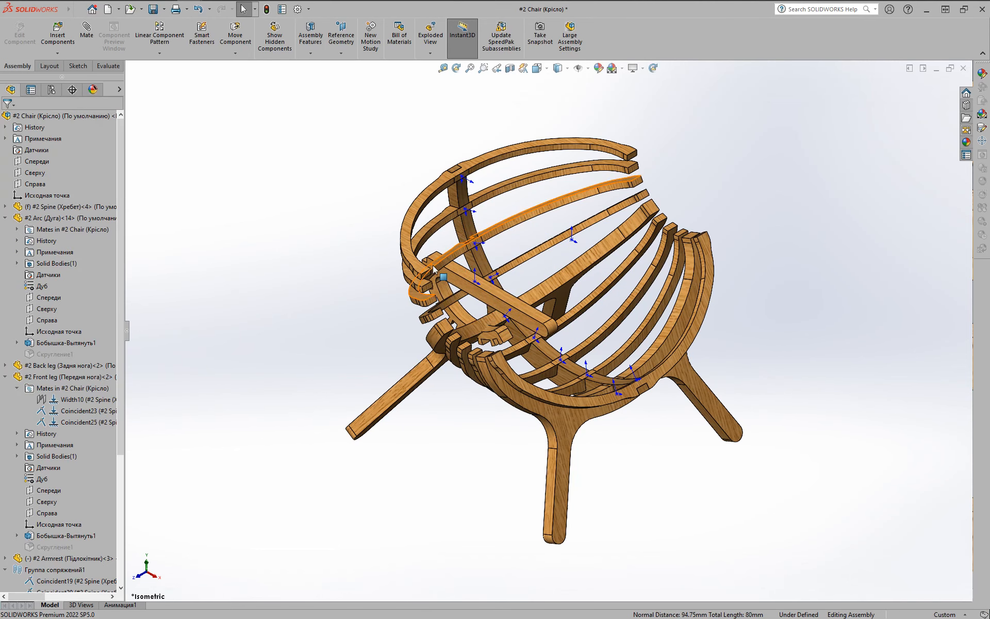
- Add a coincident mate between the armrest's broad side face and the end face of the uppermost arc
scroll(418, 253, down, 5)
click(447, 328)
ctrl+click(447, 328)
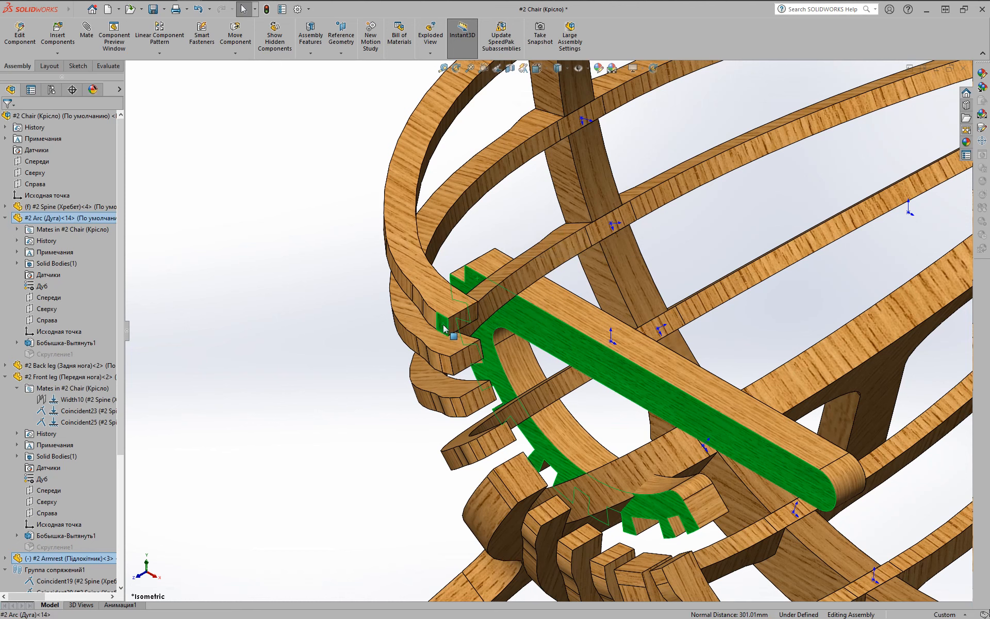
click(473, 315)
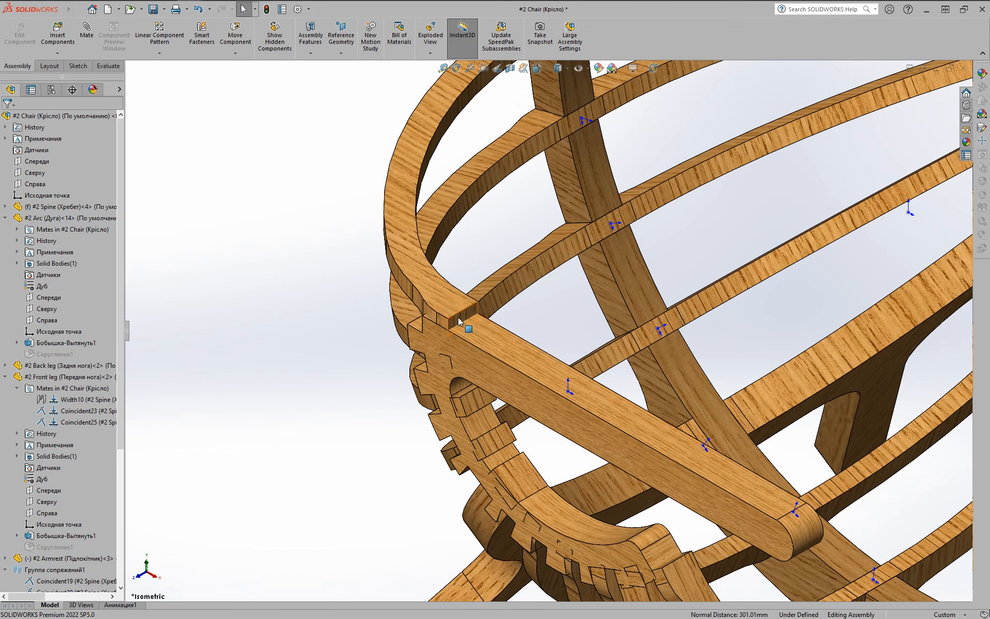
- Make the armrest's top face coincident with the top face of the uppermost arc
click(465, 330)
click(461, 304)
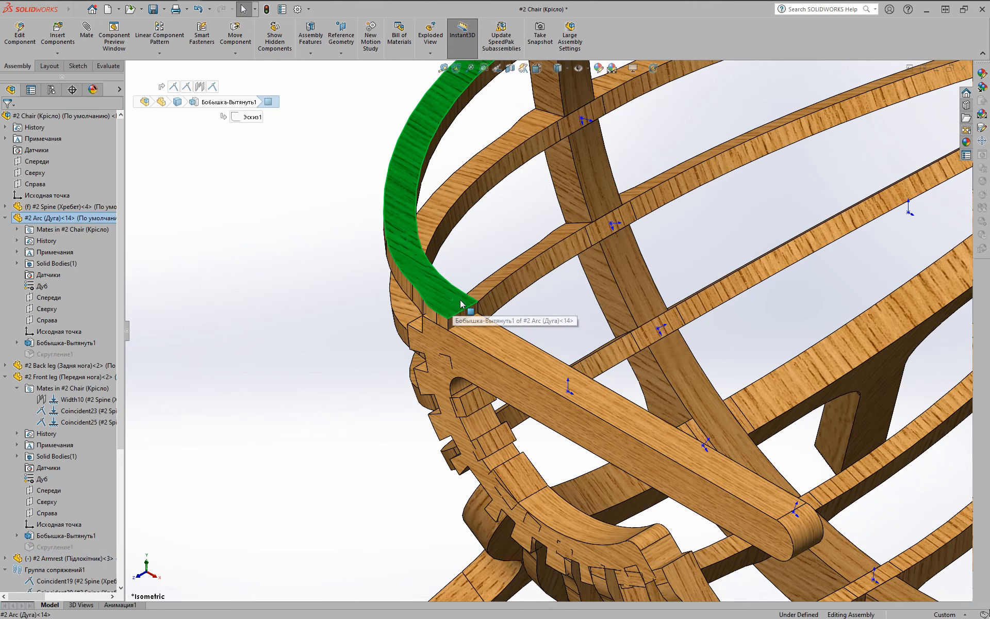
ctrl+click(482, 335)
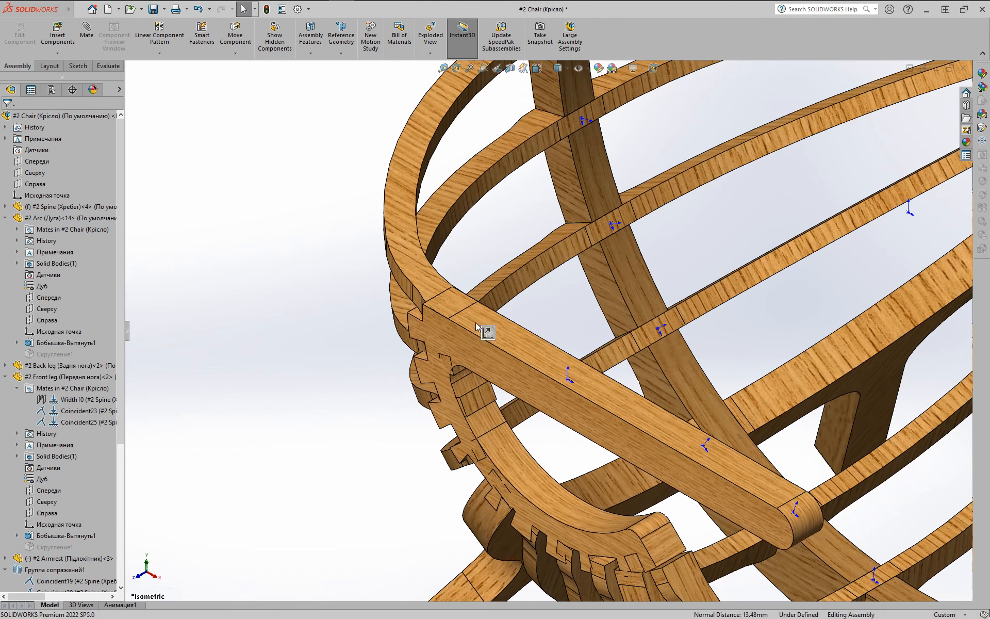
- Pull the armrest clear and mate its rear notch face coincident with the matching notch face at the uppermost arc's end
drag(500, 335, 569, 360)
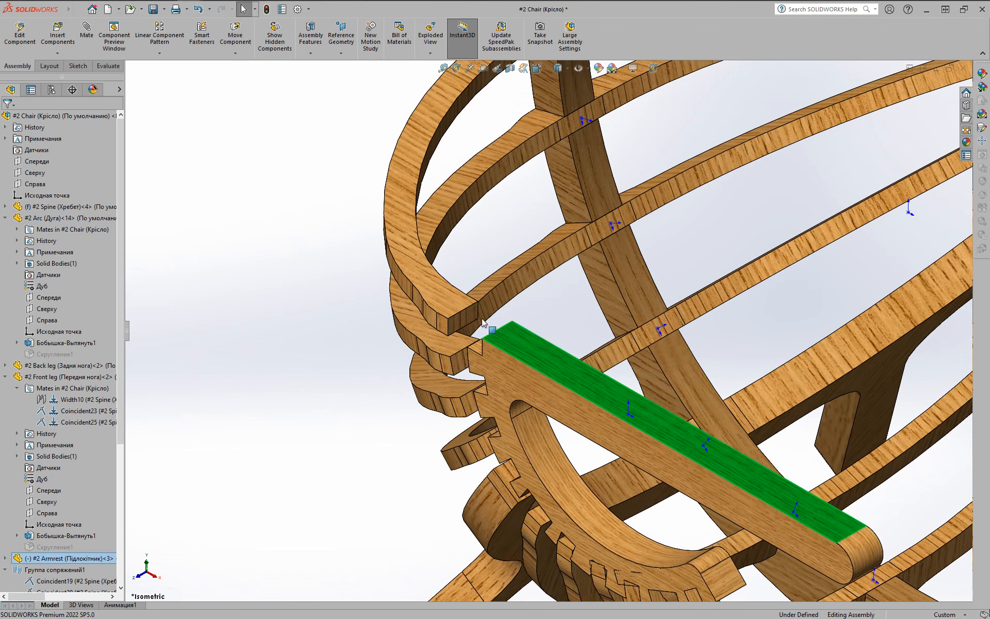
click(467, 323)
middle_drag(466, 324, 528, 346)
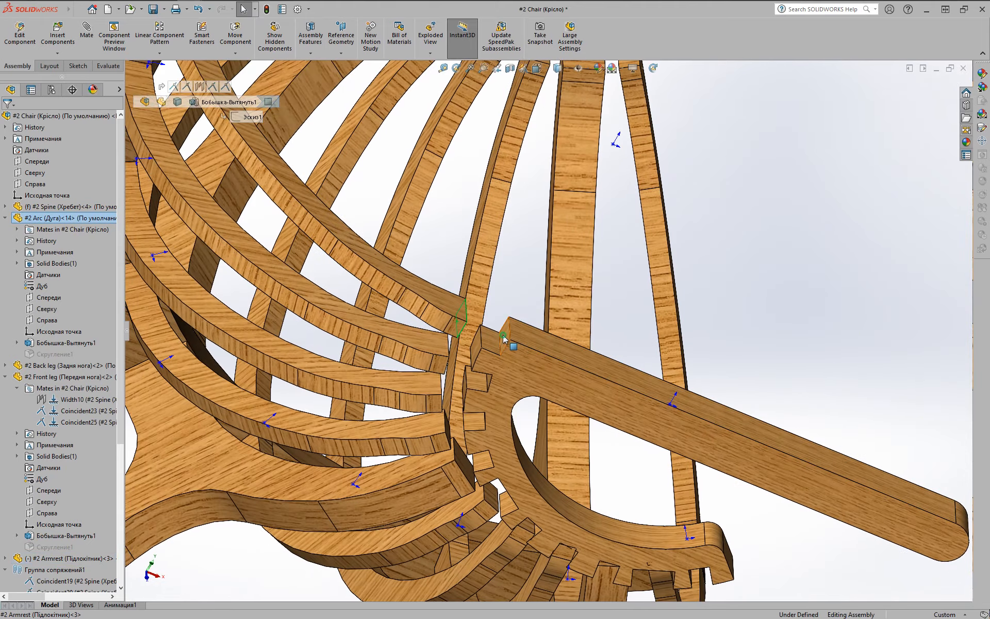
ctrl+click(527, 345)
click(533, 327)
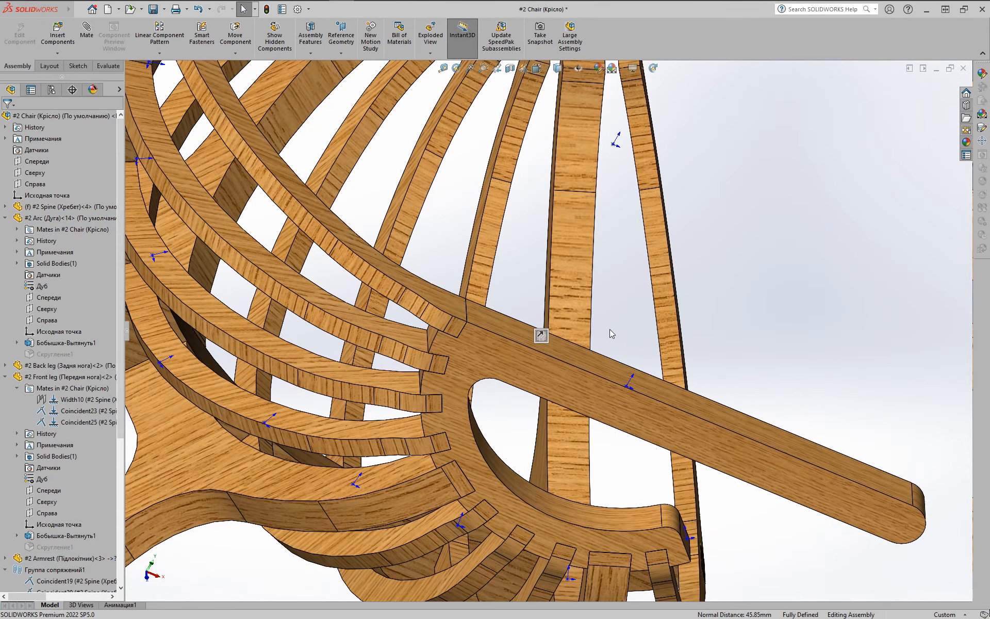
key(ctrl+7)
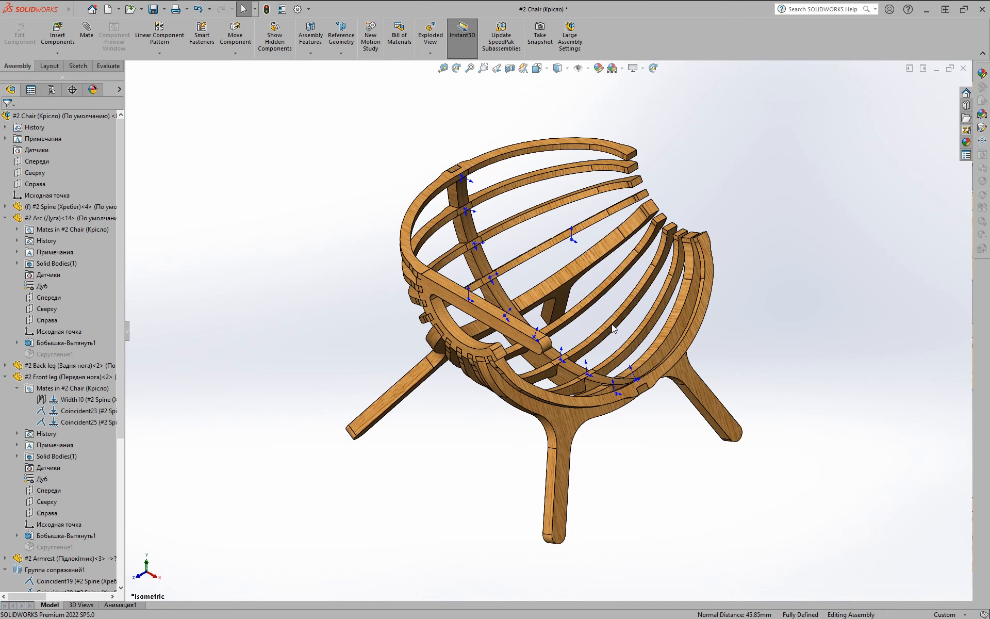
- Mirror the armrest about the assembly's Спереди plane to the chair's opposite side and save the assembly
click(160, 54)
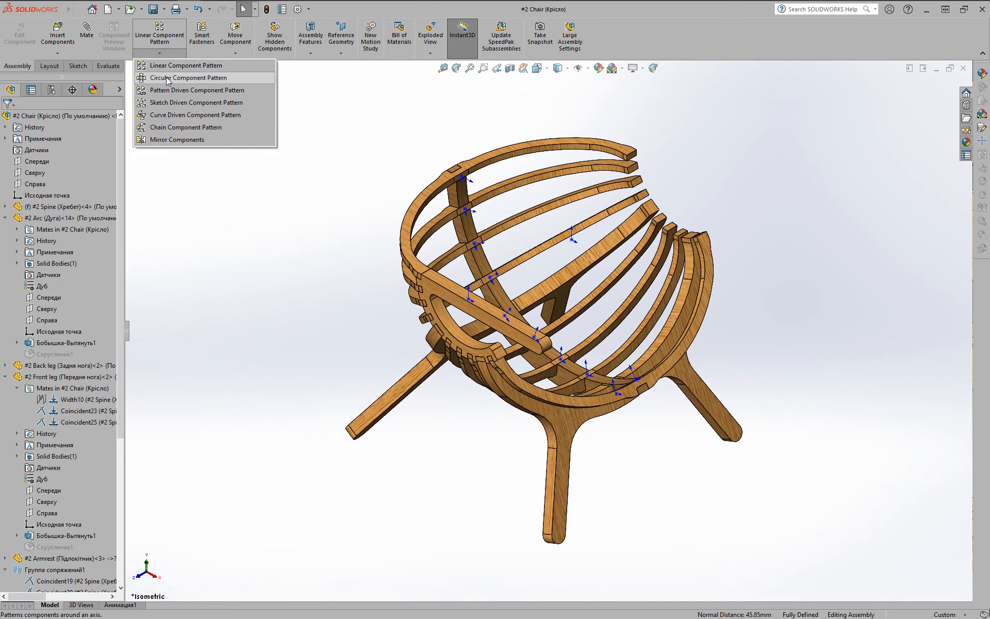
click(161, 140)
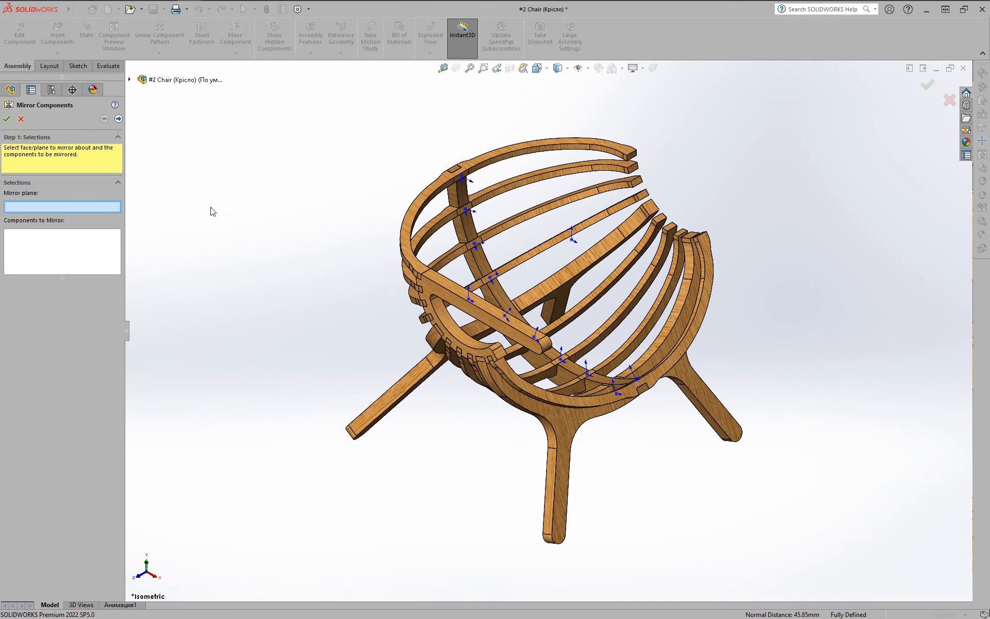
click(130, 80)
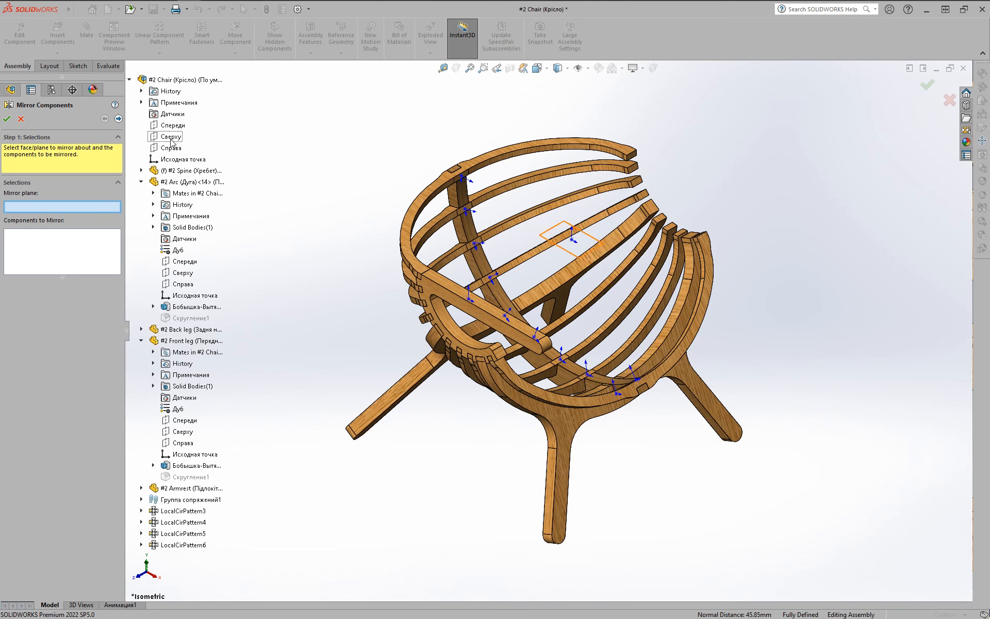
click(173, 125)
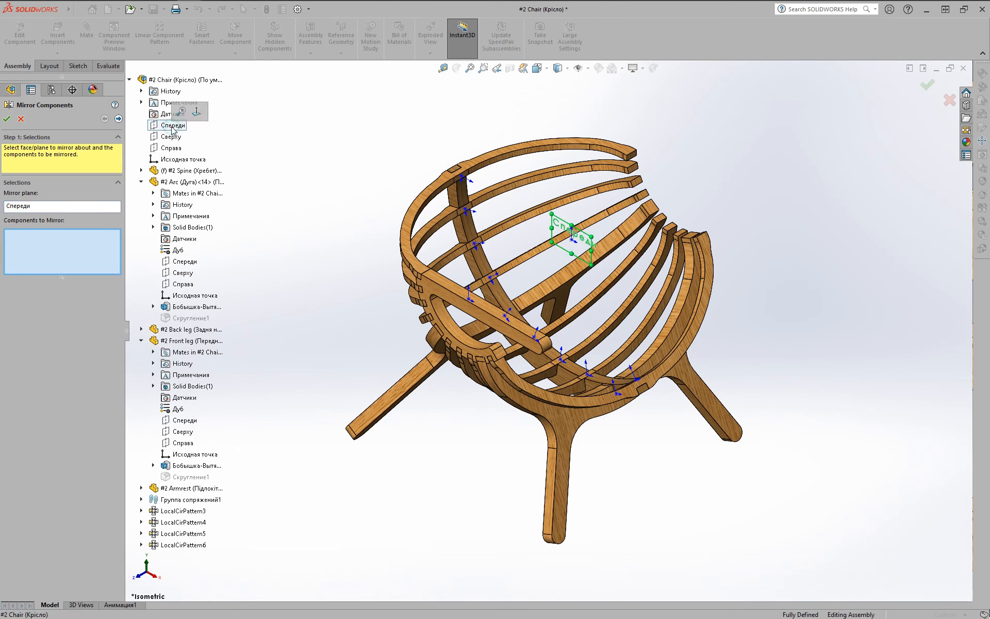
click(431, 281)
click(118, 119)
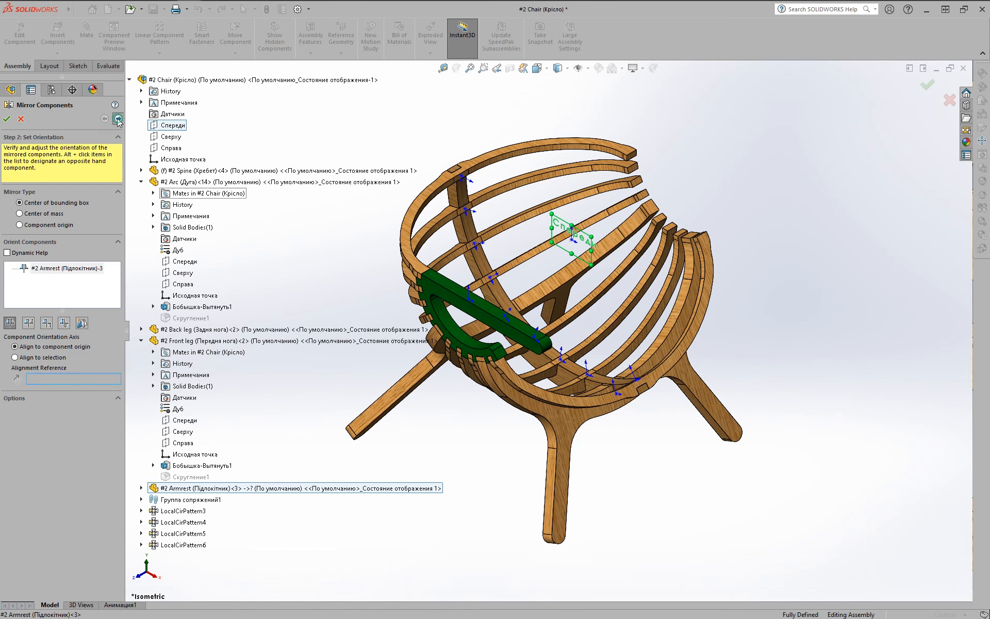
key(Return)
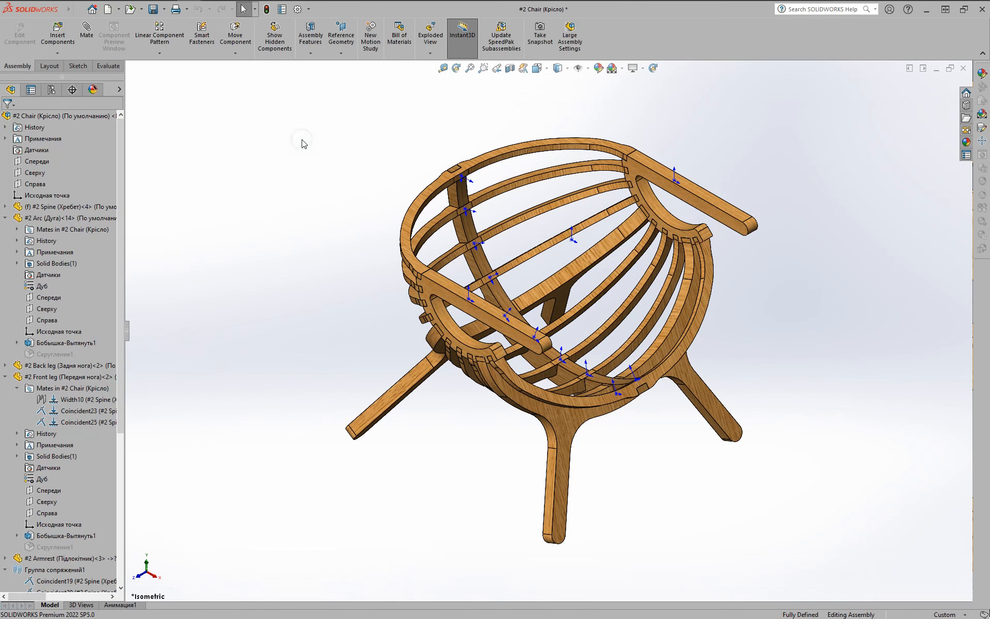
key(ctrl+s)
- Turn on RealView Graphics and Shadows In Shaded Mode to present the finished chair
middle_drag(487, 284, 499, 214)
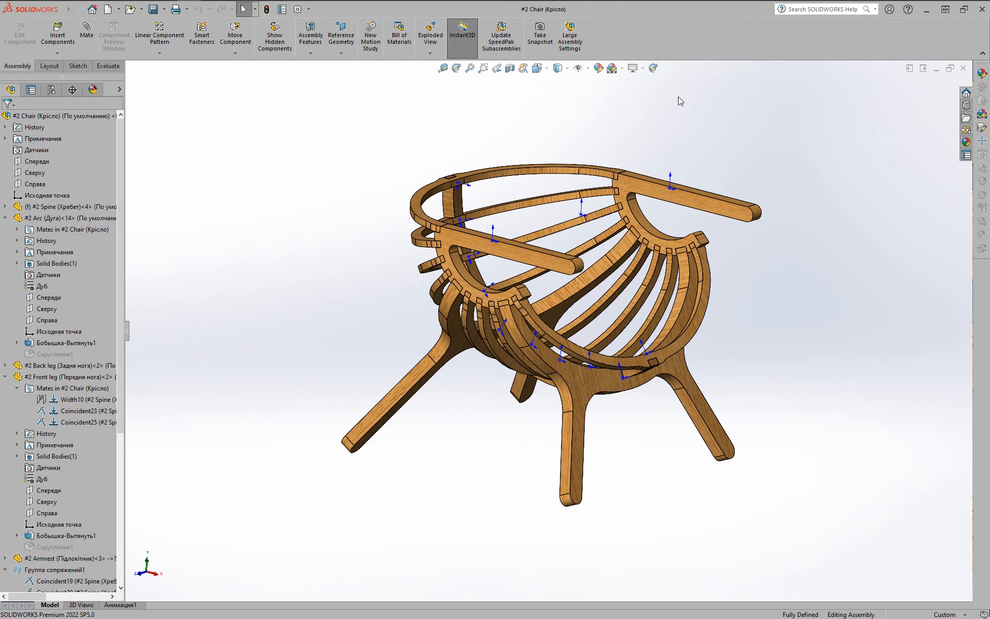
click(639, 75)
click(645, 82)
click(640, 71)
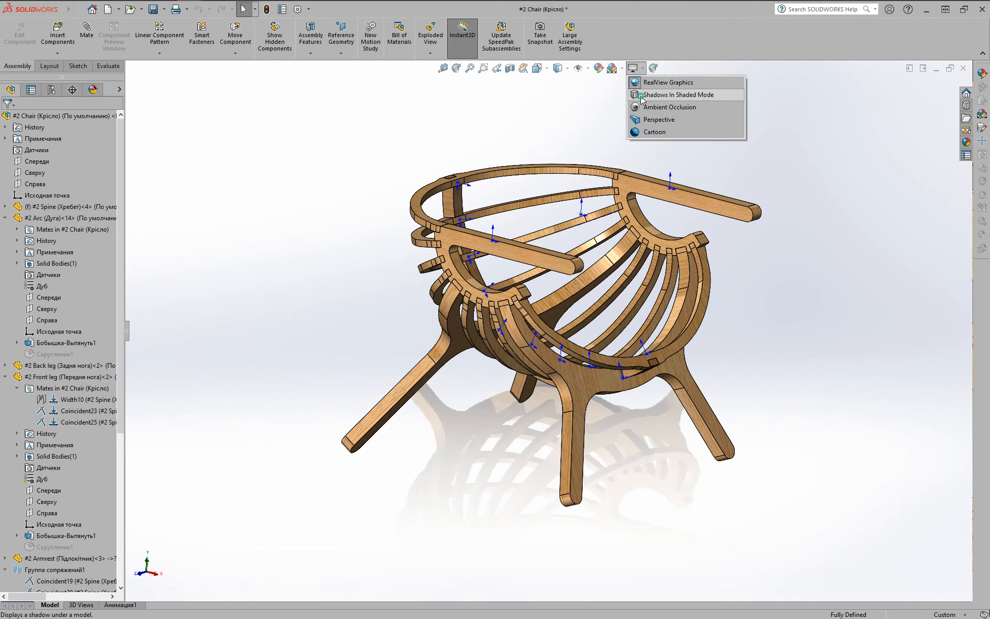
click(644, 95)
click(641, 71)
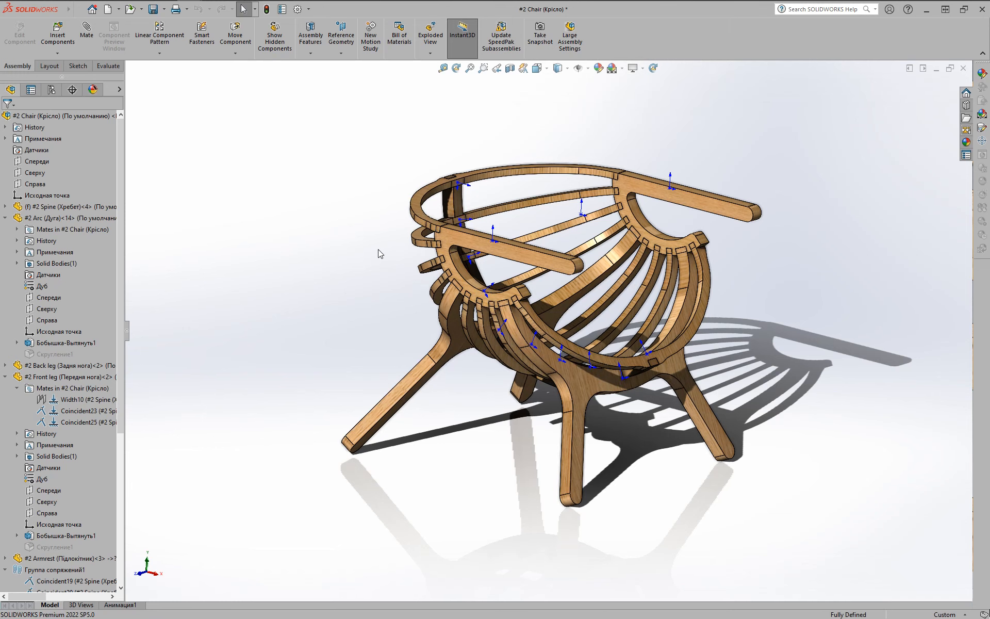
scroll(512, 198, down, 2)
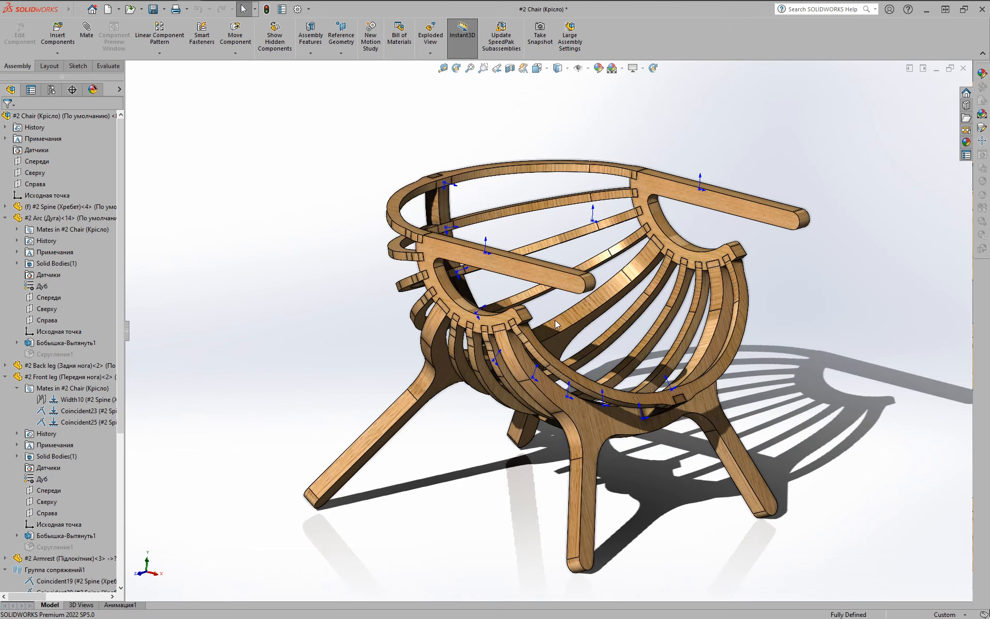
ctrl+middle_drag(582, 444, 573, 400)
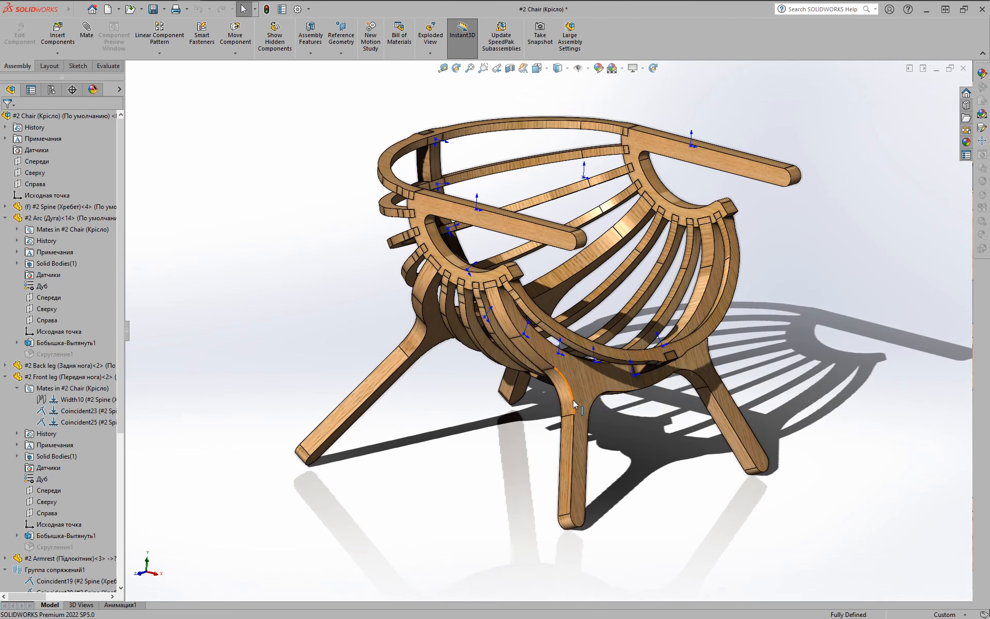